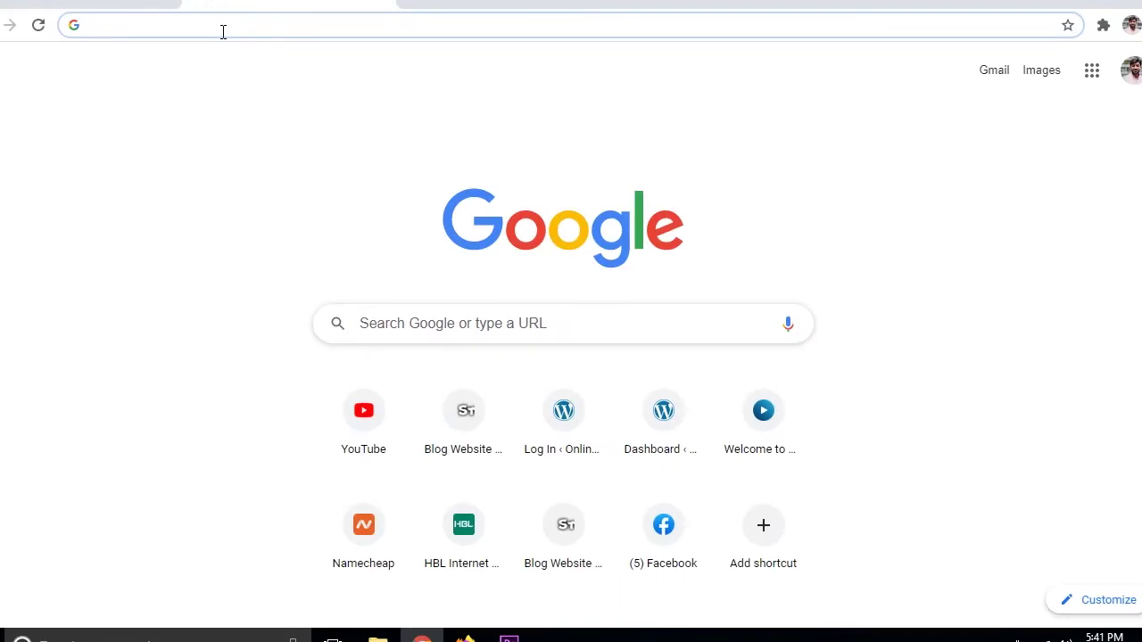
Search the web for "google keyword planner"
type("google k")
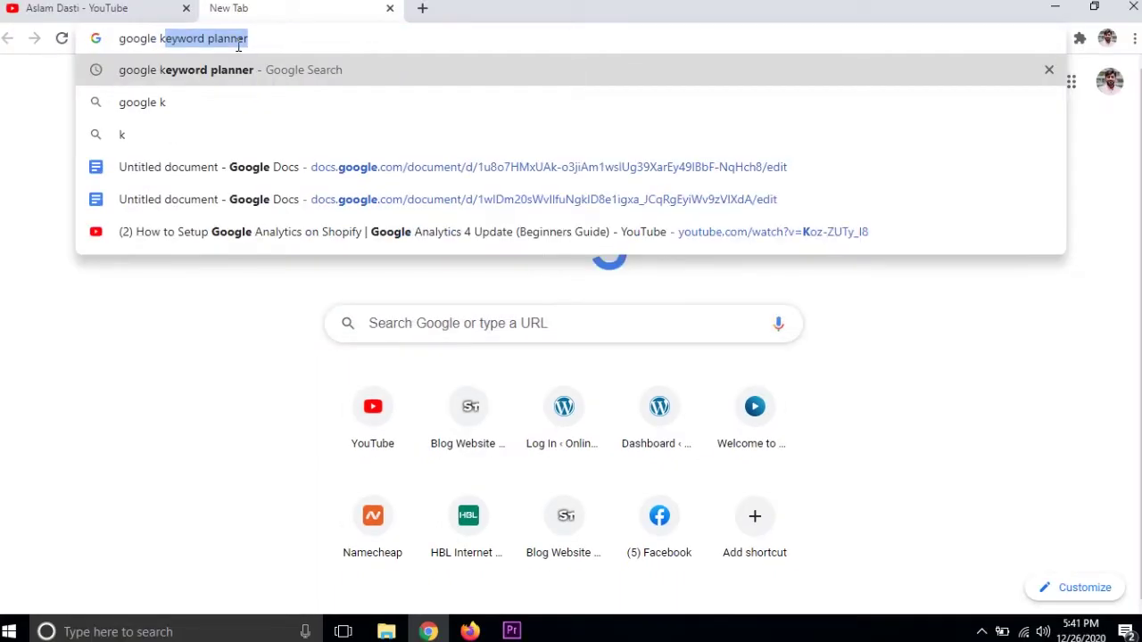
key("Right")
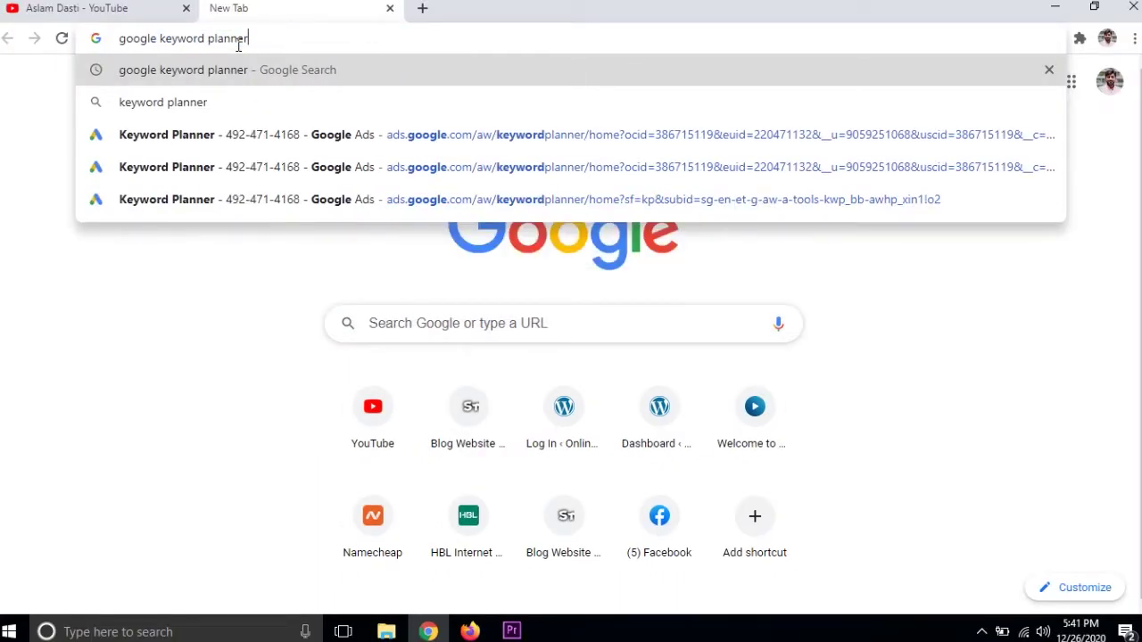
key("Return")
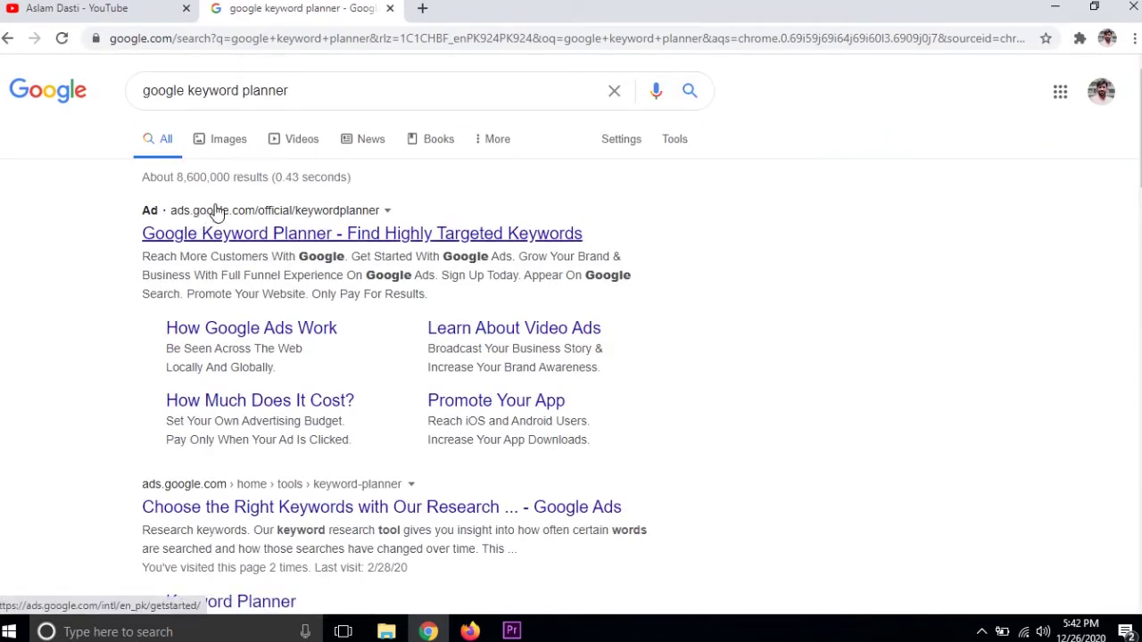
Open the Google Ads Keyword Planner page from the search results and go to the planner tool
scroll(55, 304, "down", 2)
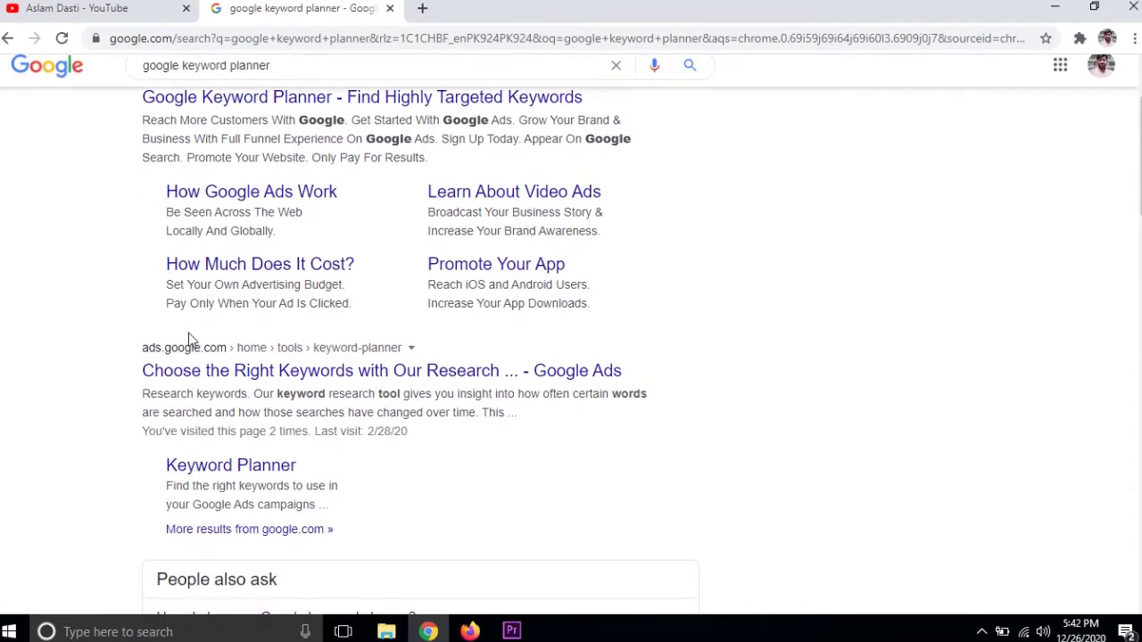
scroll(230, 382, "up", 1)
scroll(225, 392, "up", 1)
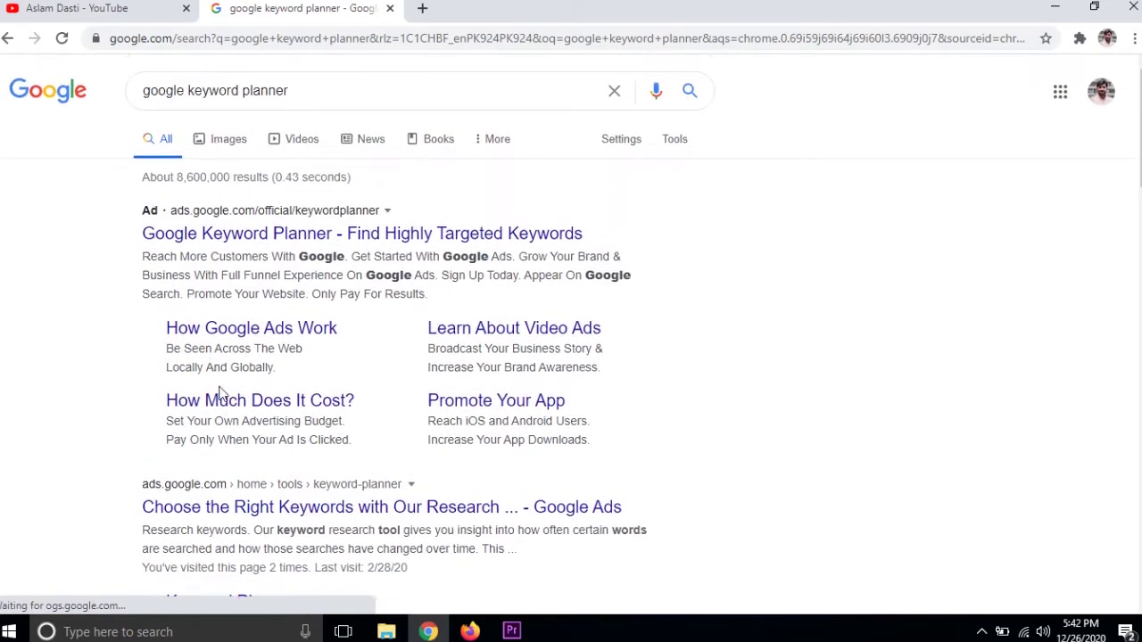
scroll(82, 446, "down", 1)
scroll(82, 446, "down", 3)
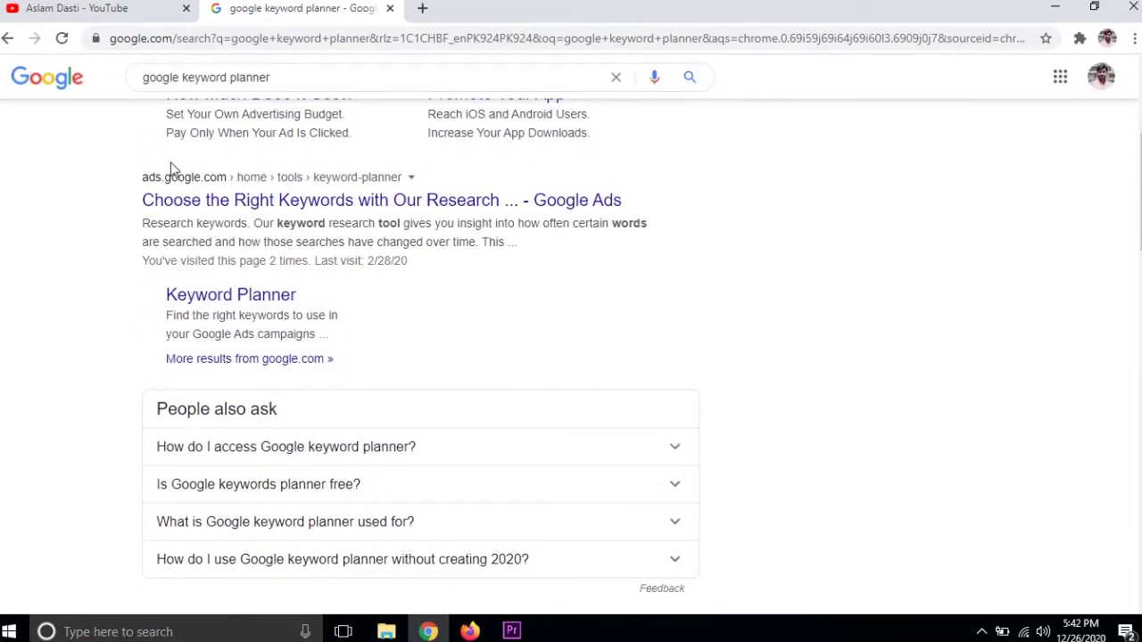
left_click(242, 305)
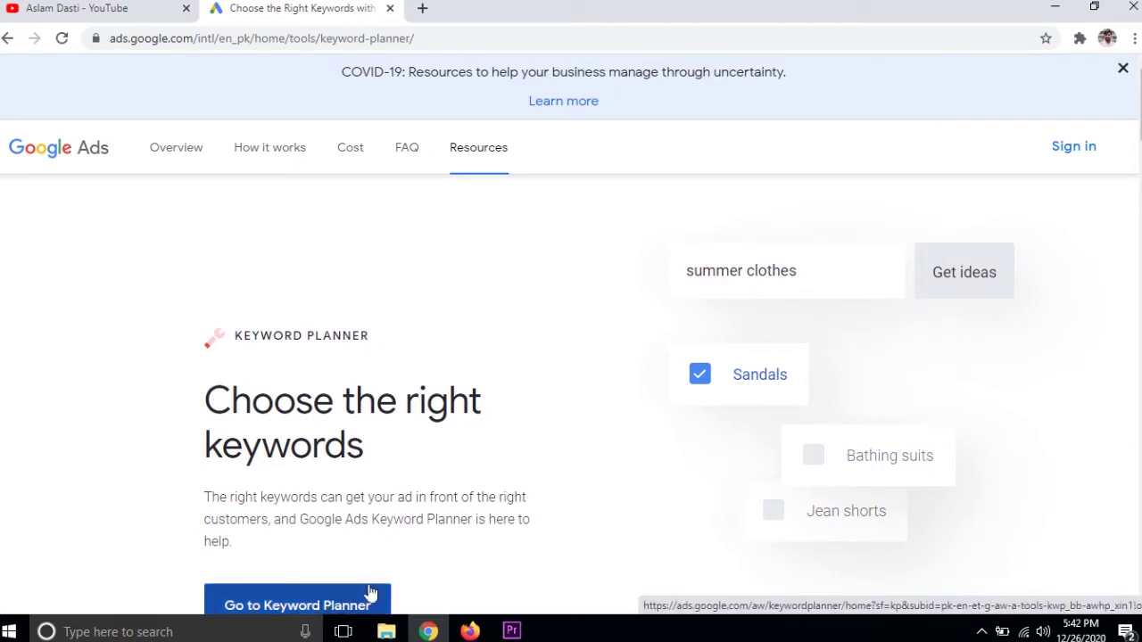
scroll(586, 391, "down", 3)
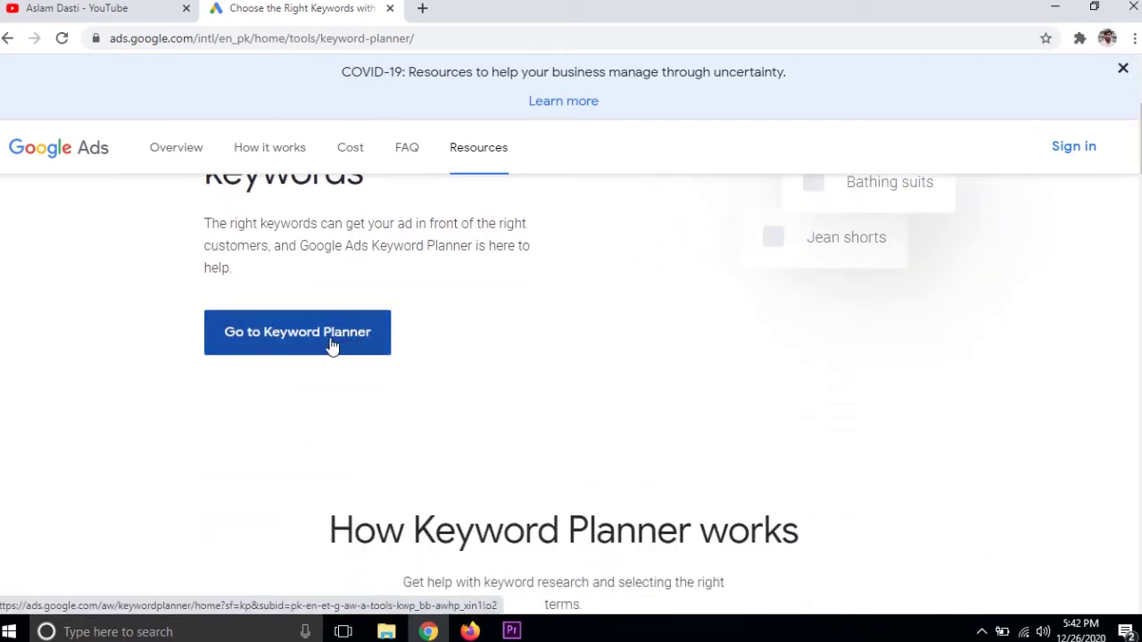
left_click(331, 346)
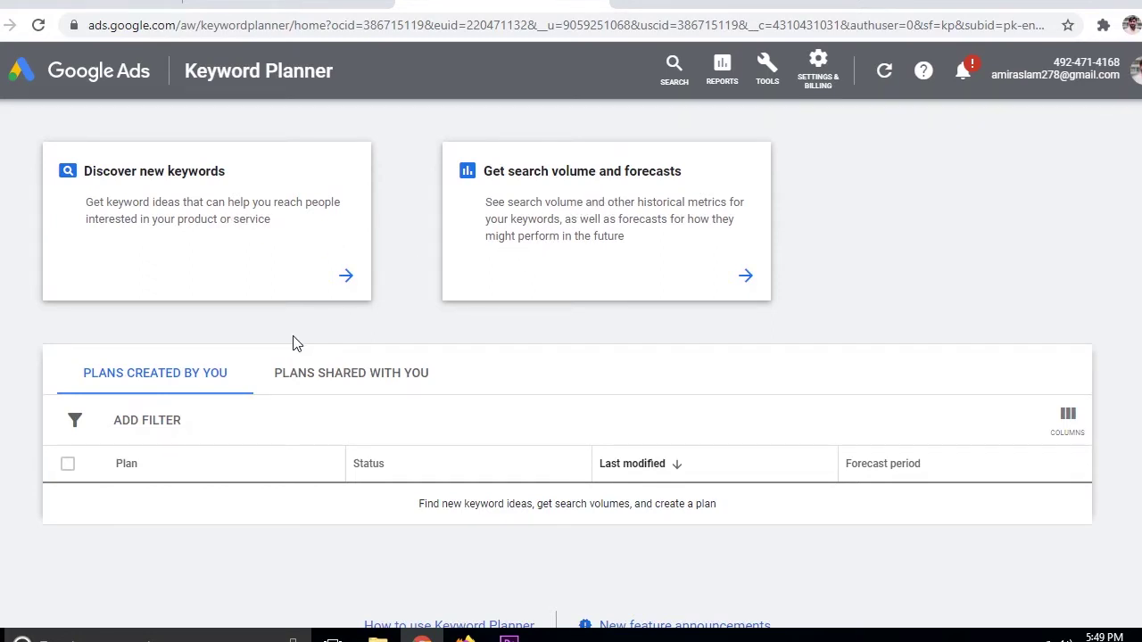
View the forms for discovering new keywords and for getting search volume and forecasts, closing each one
left_click(347, 278)
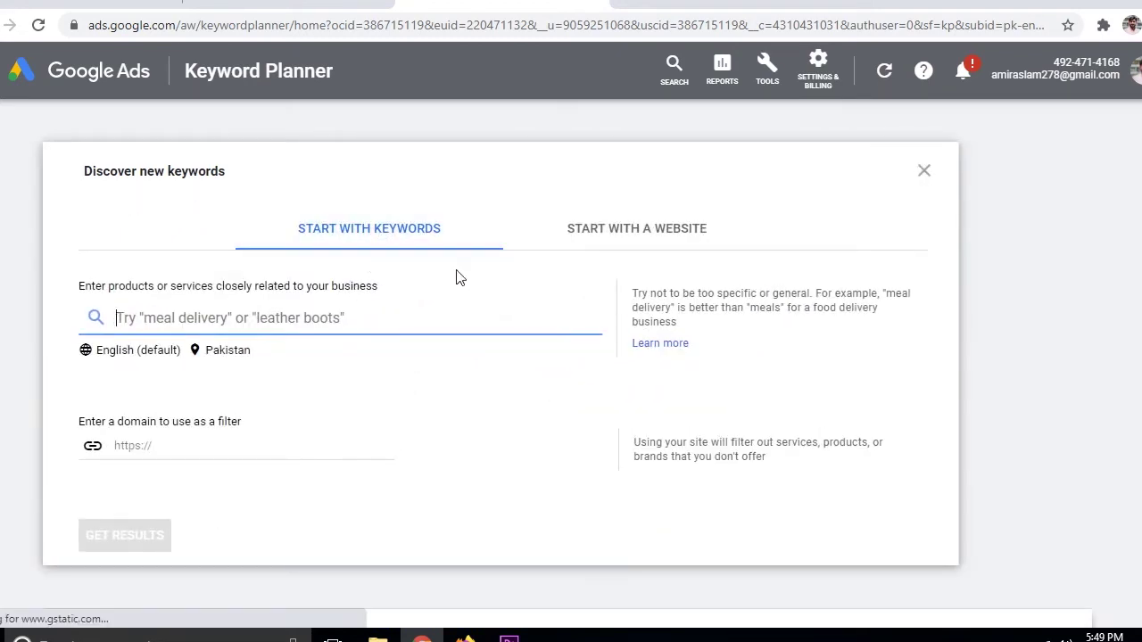
left_click(924, 171)
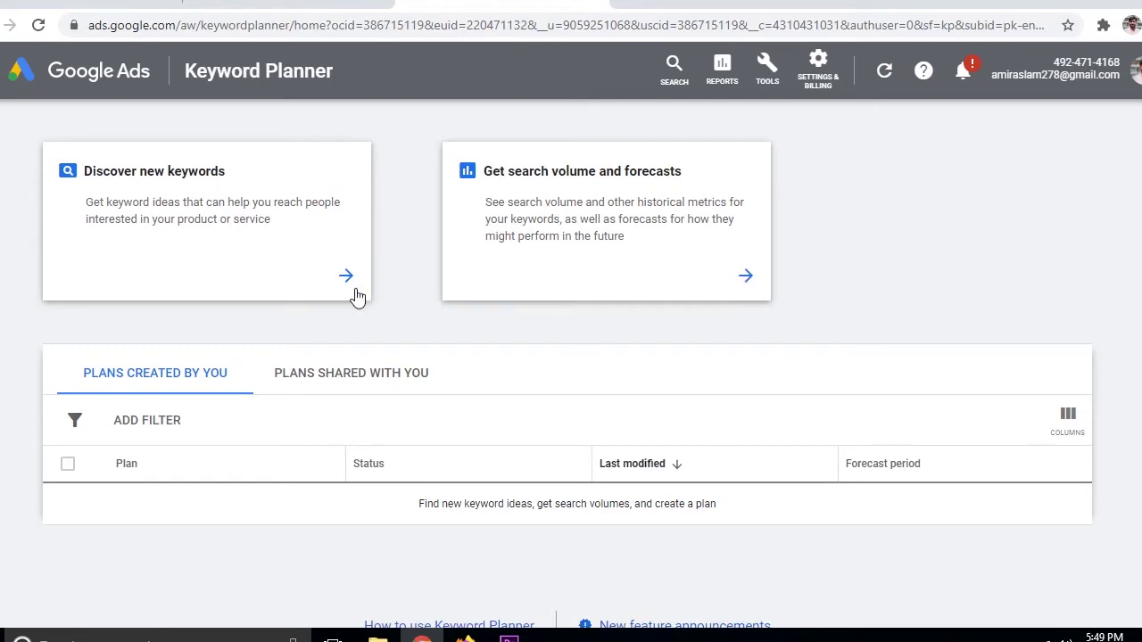
left_click(746, 279)
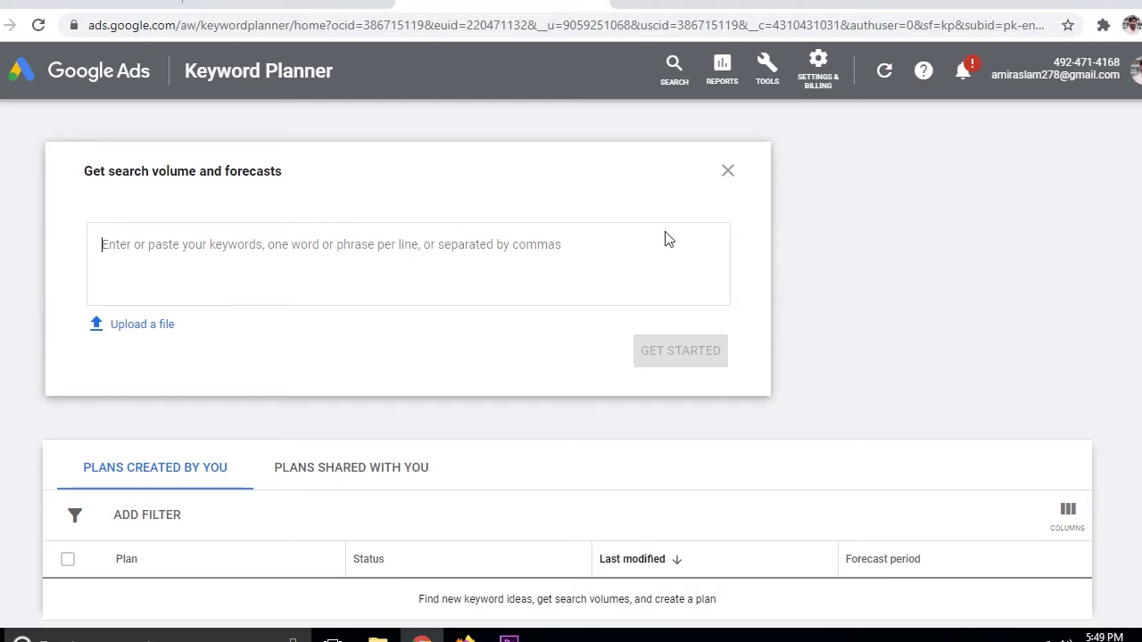
left_click(727, 171)
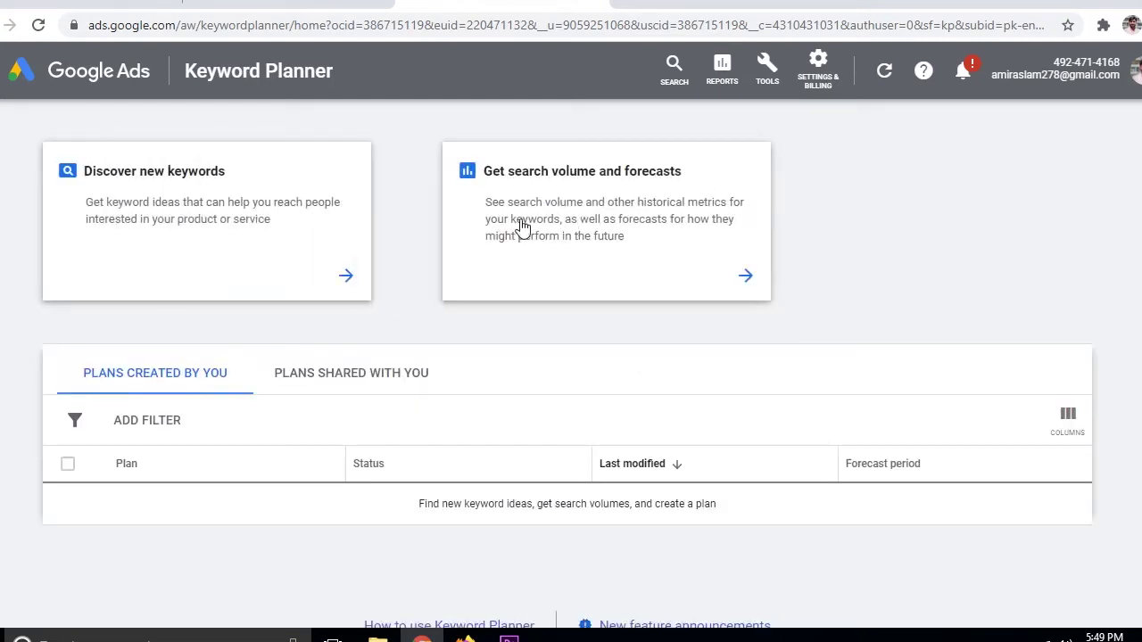
Set up a new keyword discovery based on the website surejob.in, using the entire site
left_click(347, 280)
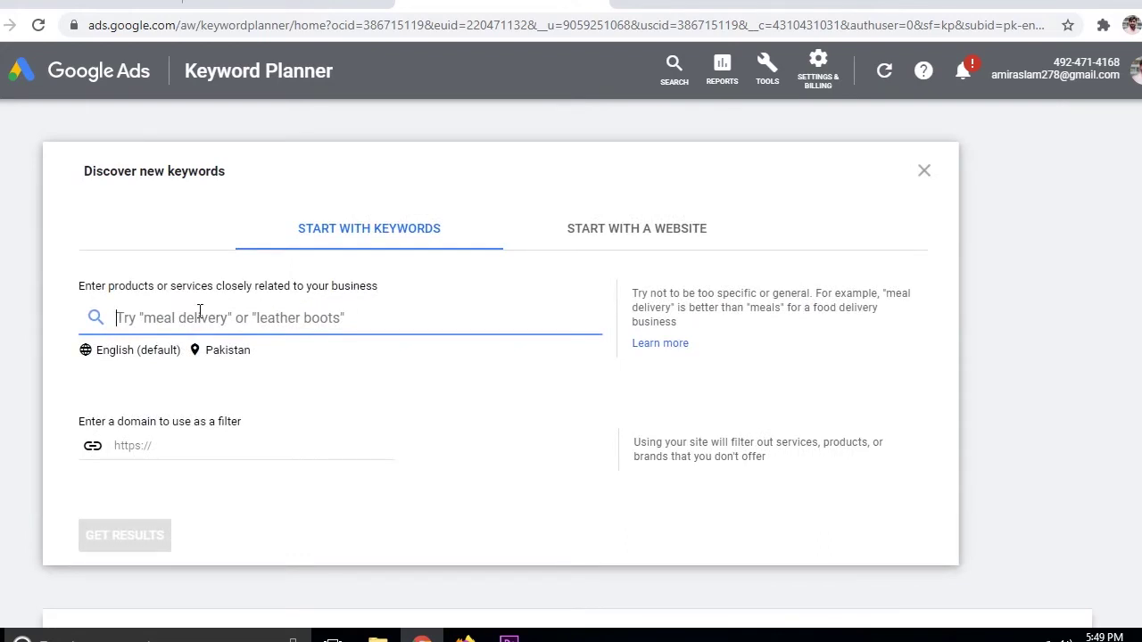
left_click(645, 231)
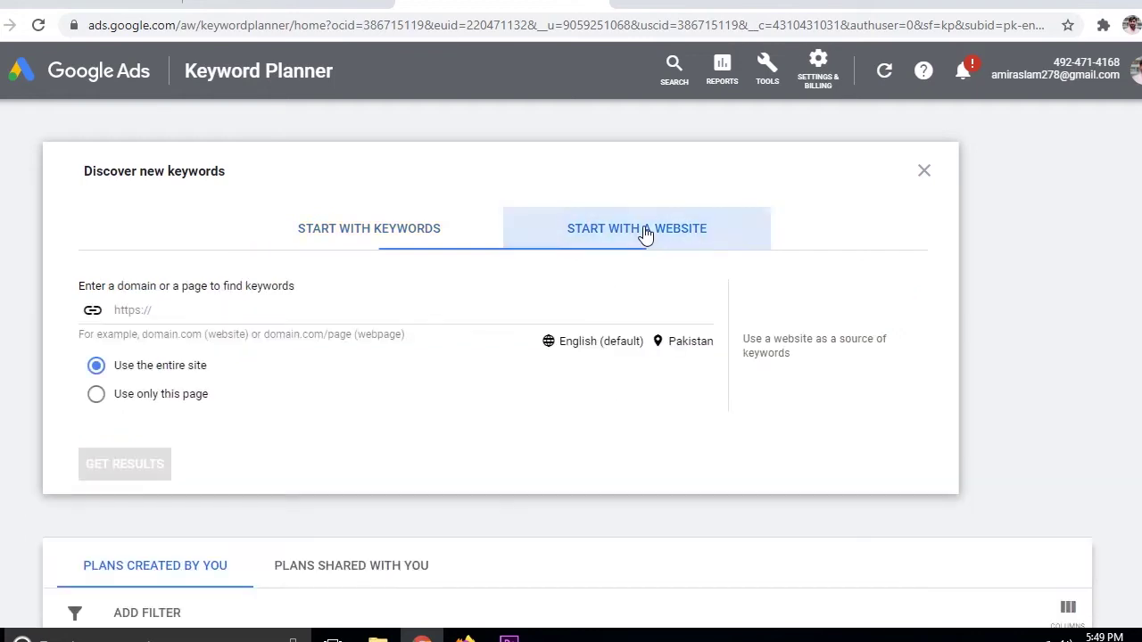
left_click(167, 311)
type("surejob")
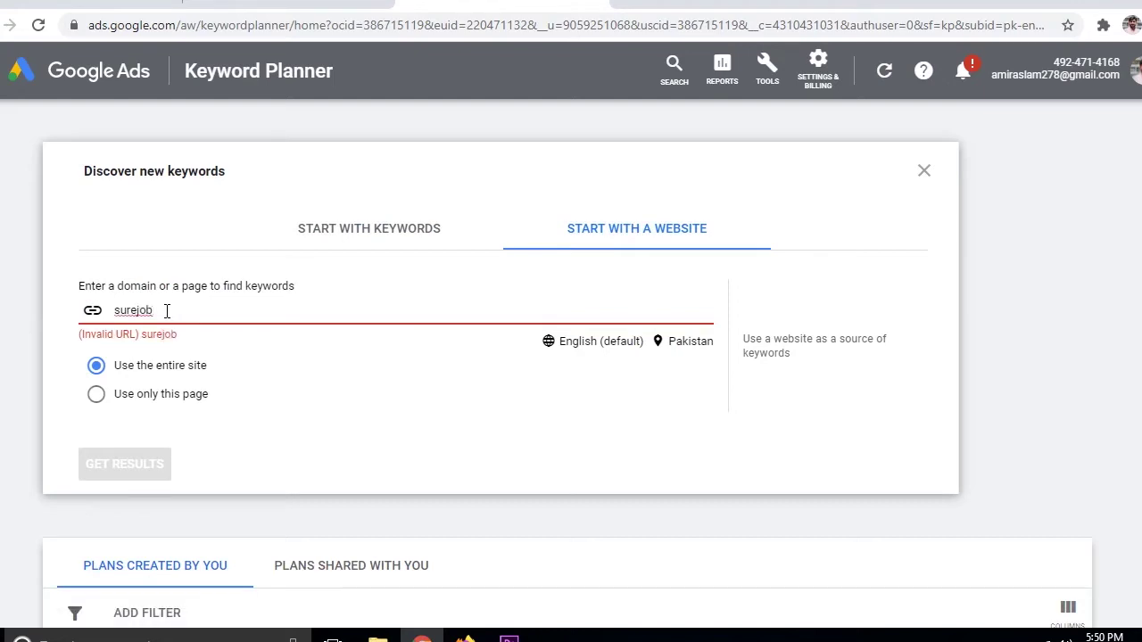
type(".in")
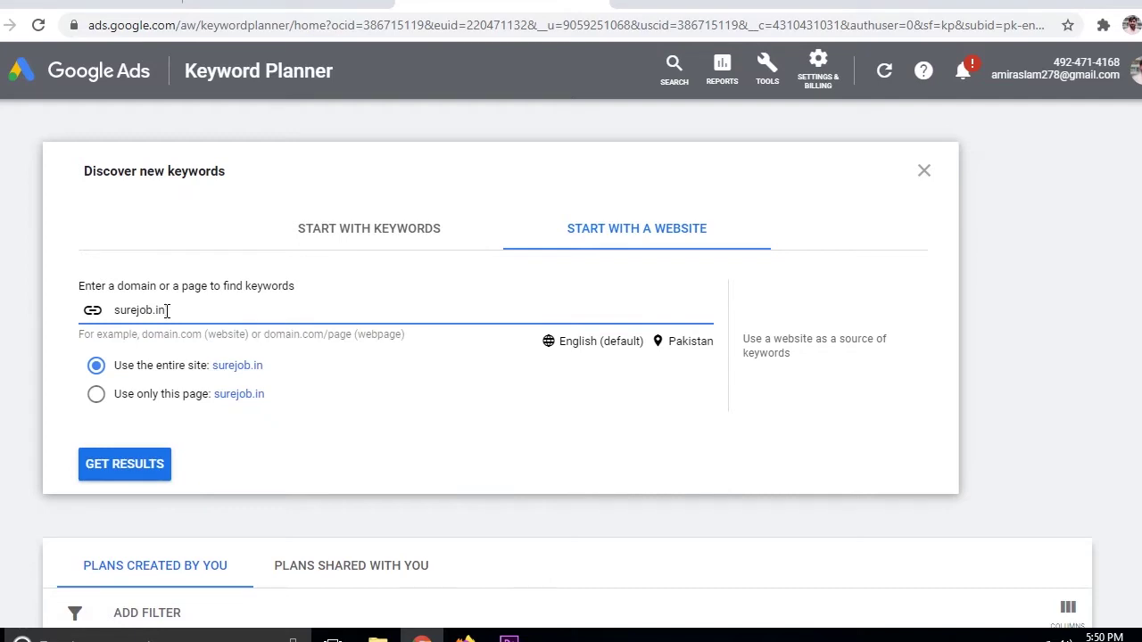
left_click(235, 378)
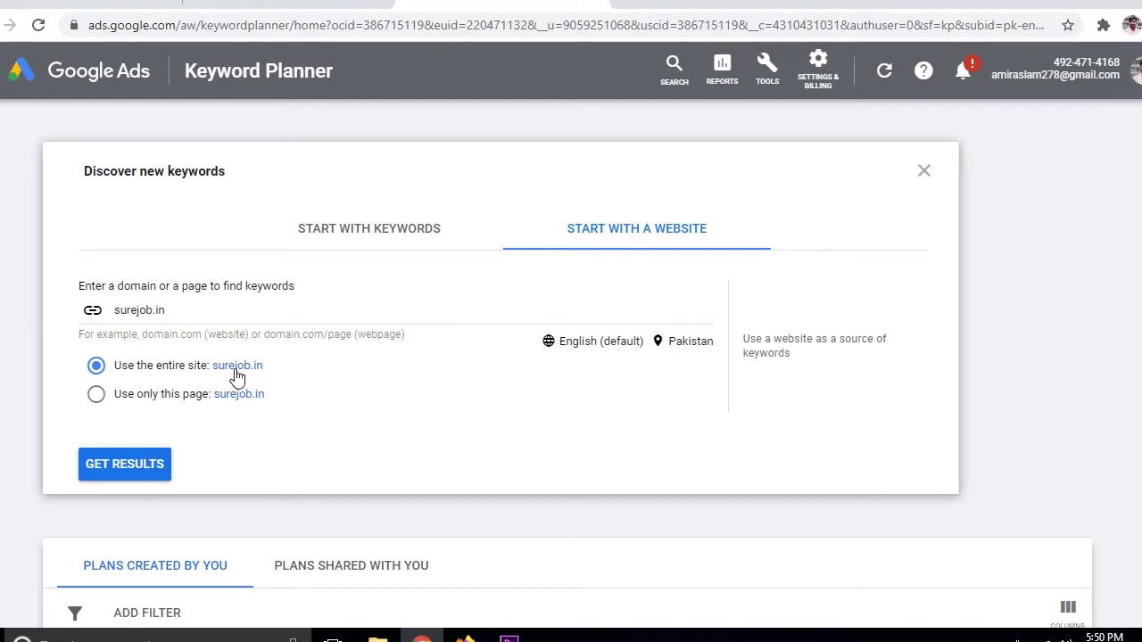
Add India and Bangladesh to the targeted locations alongside Pakistan and save the location settings
left_click(670, 342)
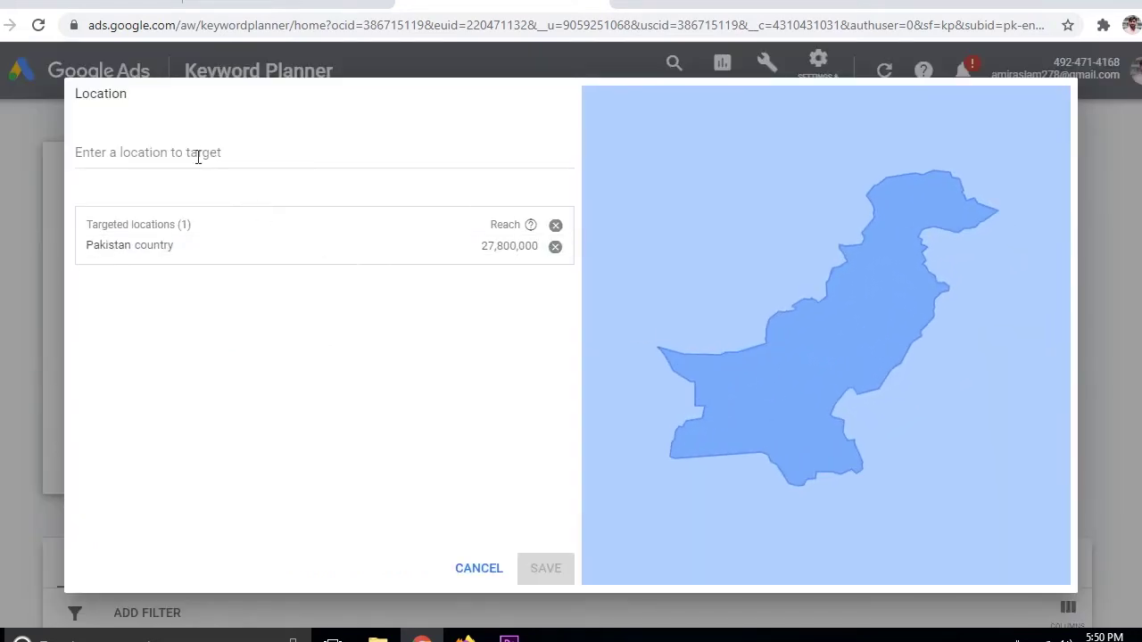
left_click(193, 152)
type("in")
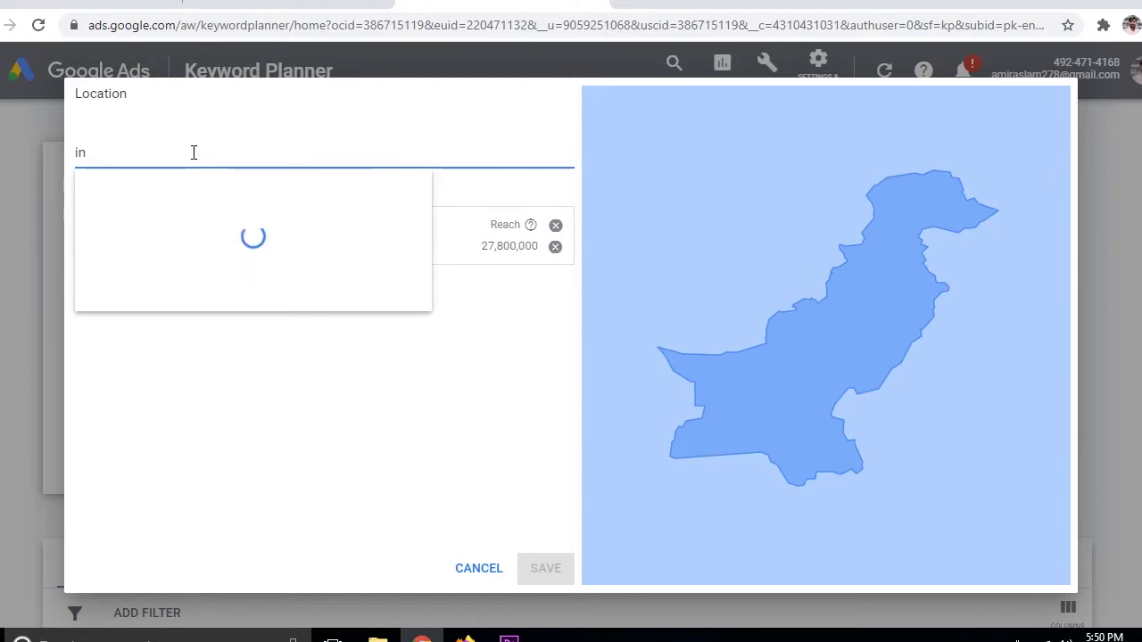
type("dia")
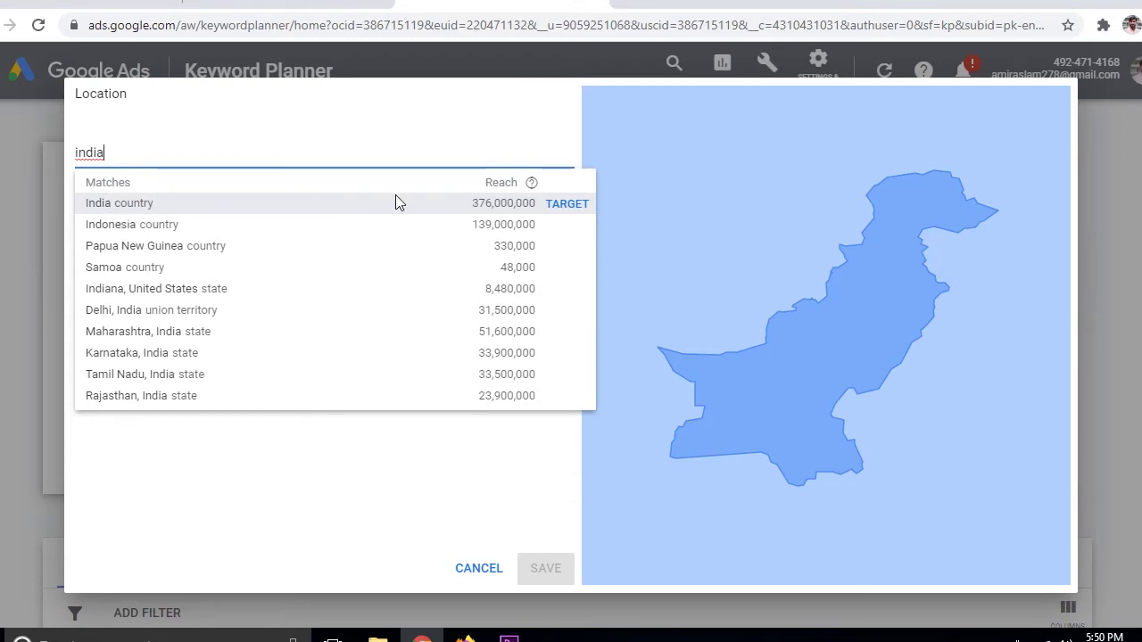
left_click(578, 204)
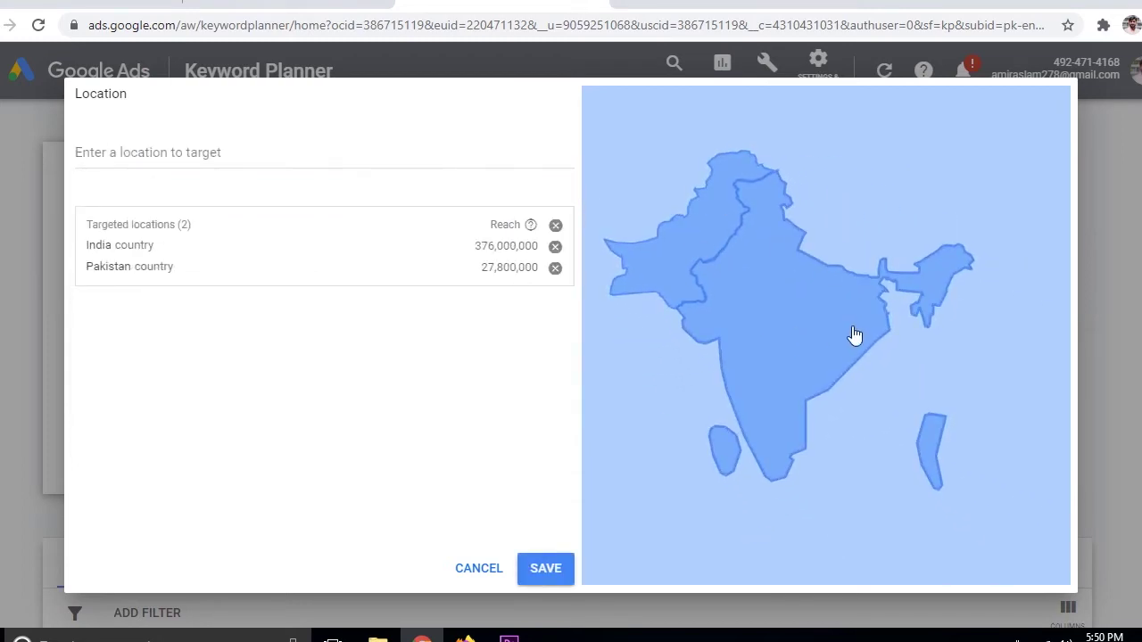
type("ban")
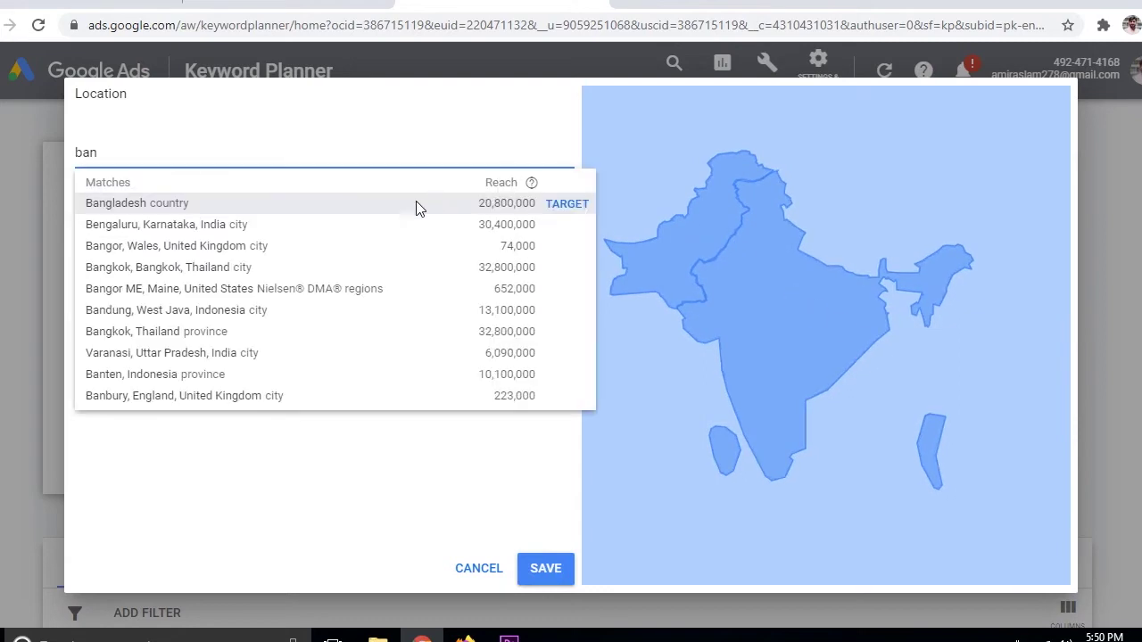
left_click(571, 208)
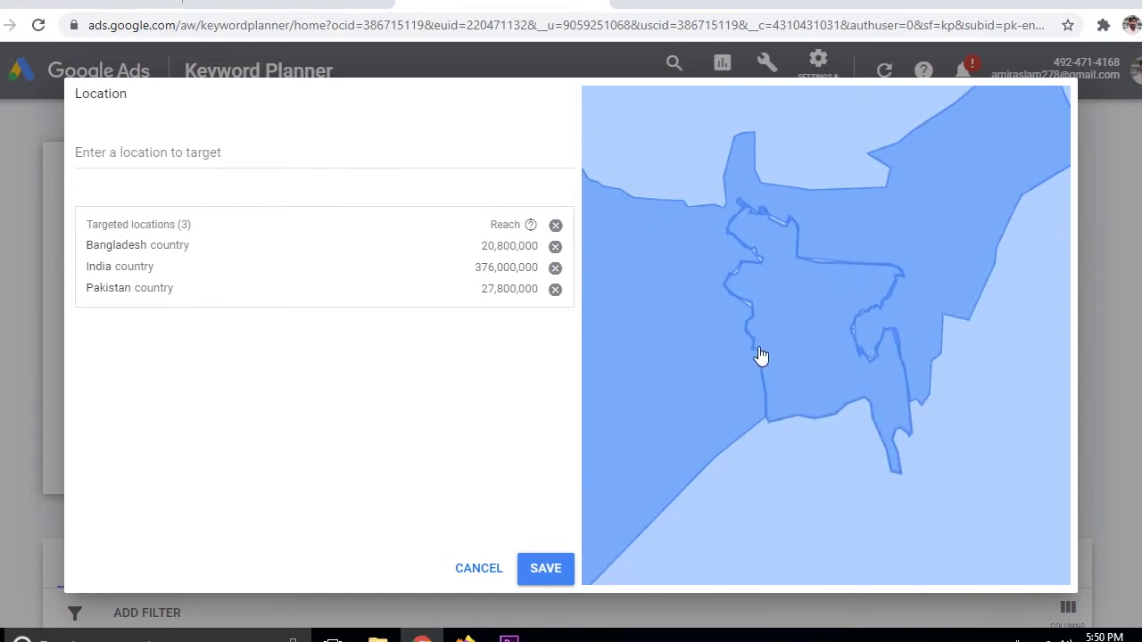
left_click(543, 575)
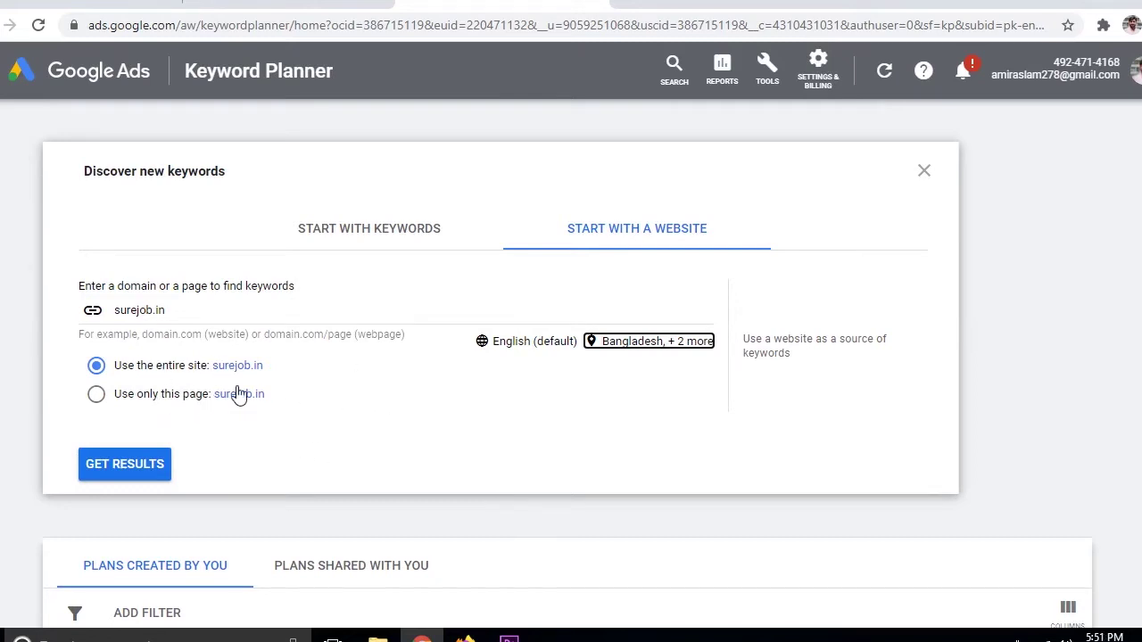
Get the keyword ideas for the site and sort them by average monthly searches, highest first
left_click(153, 474)
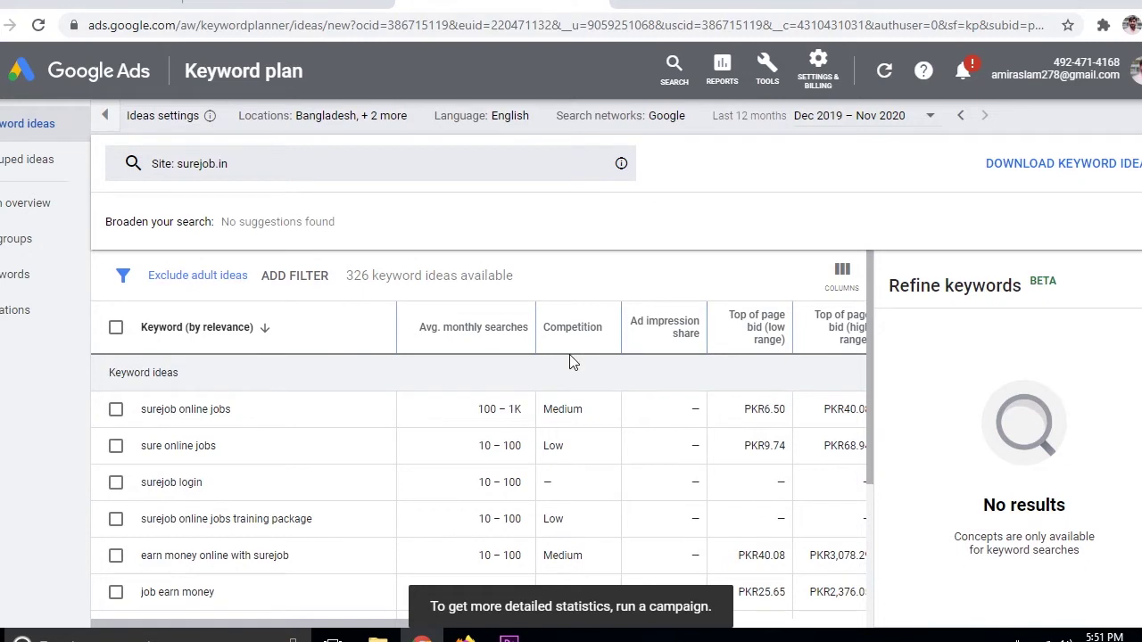
mouse_move(486, 337)
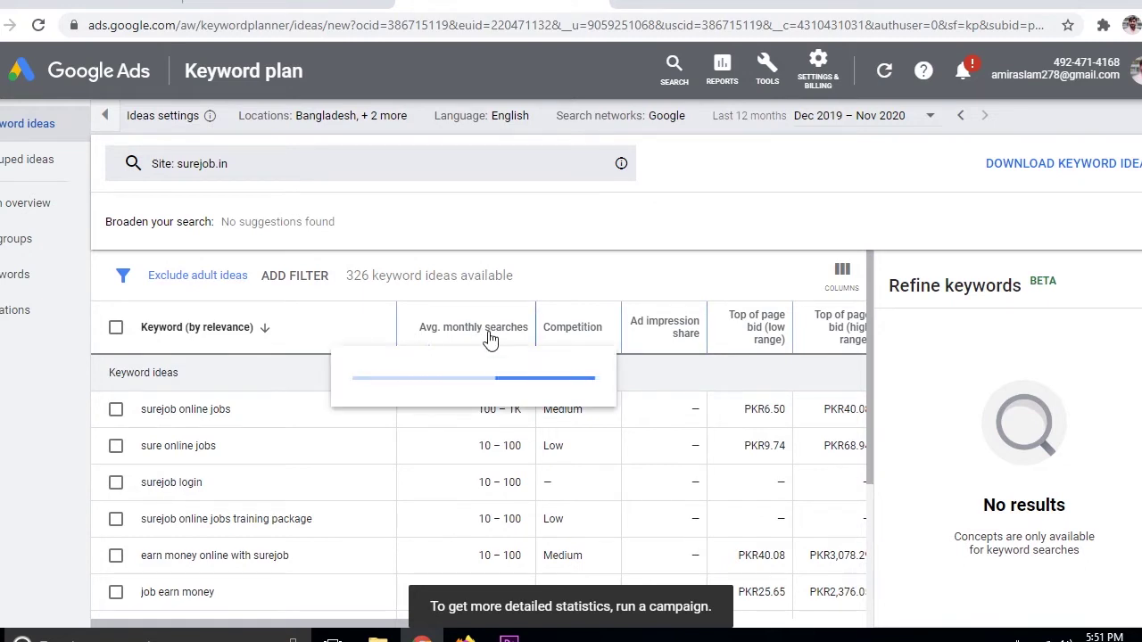
left_click(489, 337)
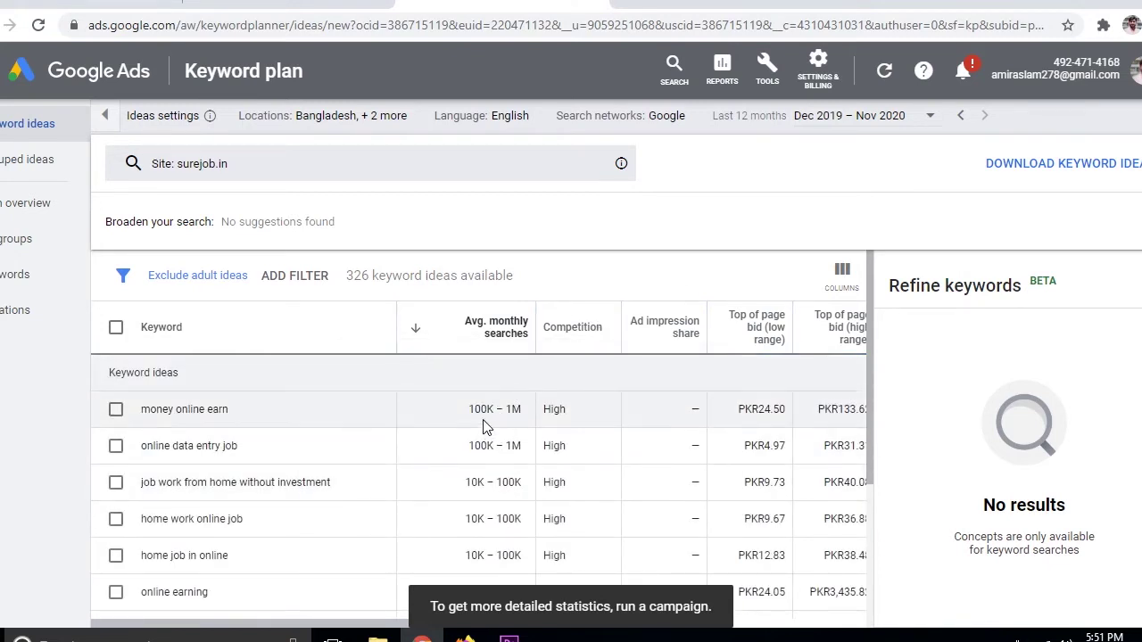
left_click(498, 330)
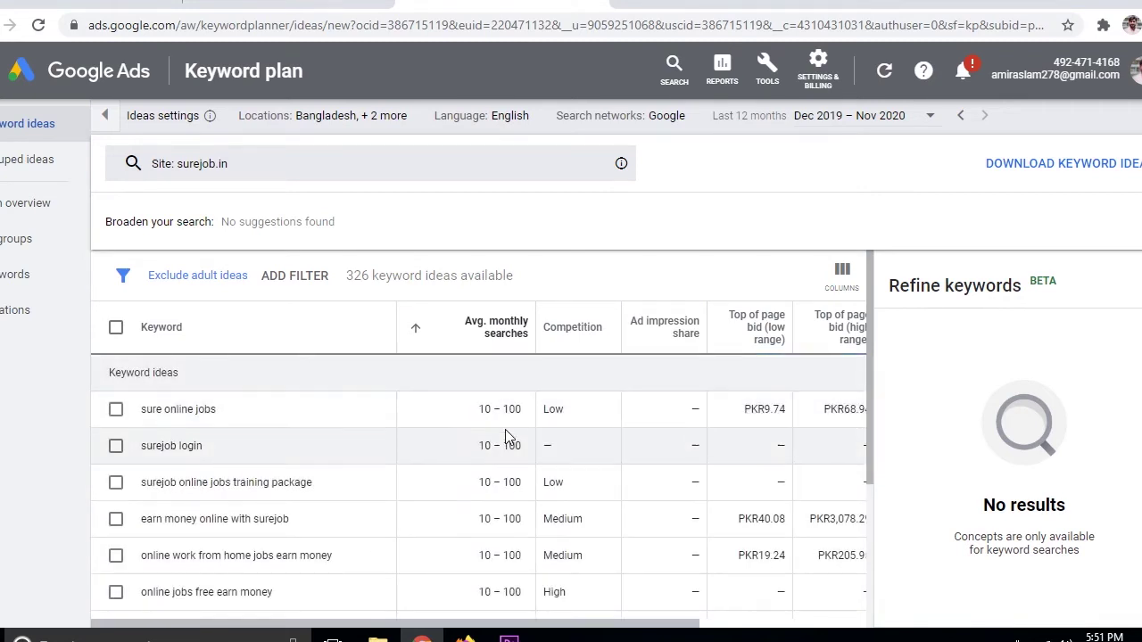
left_click(500, 343)
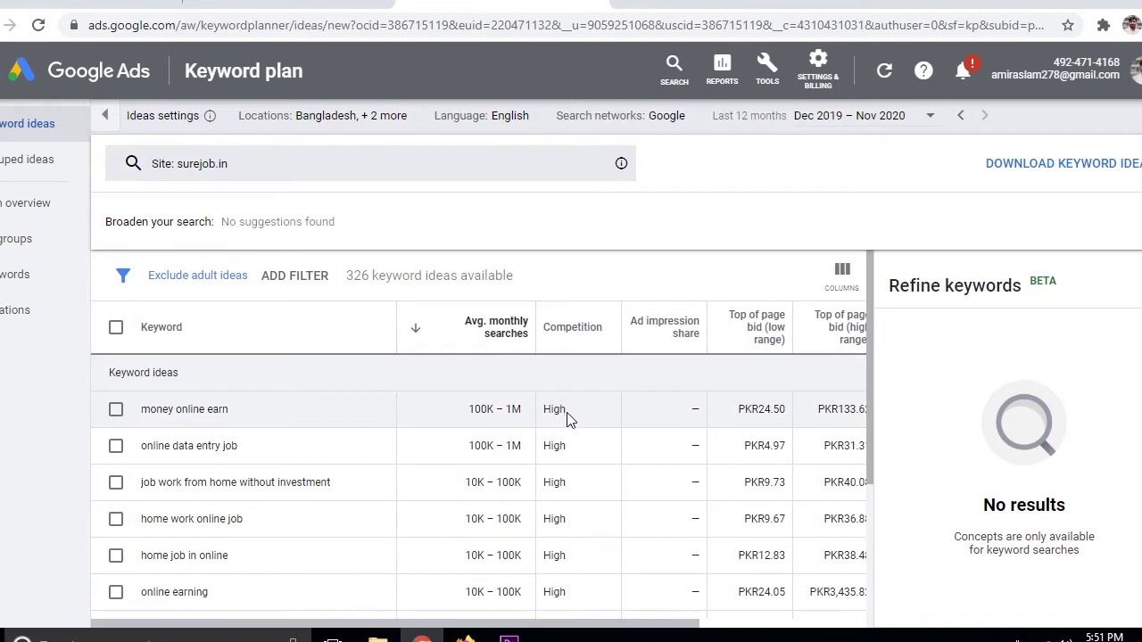
Sort the keyword ideas by competition, highest first, and download them as a .csv file
left_click(577, 330)
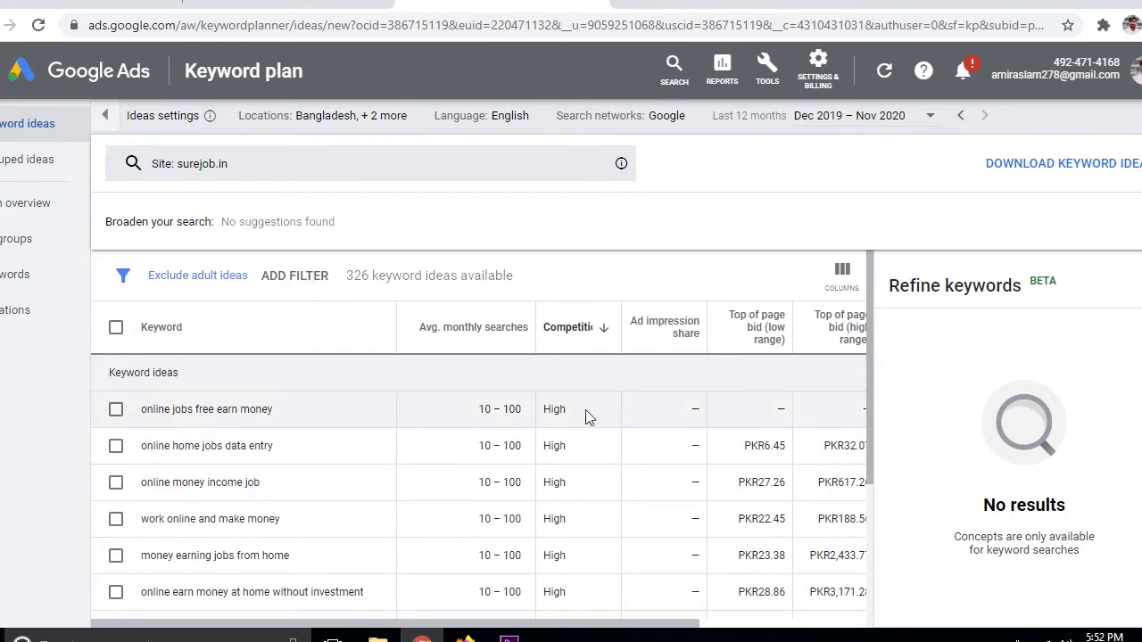
scroll(867, 427, "down", 2)
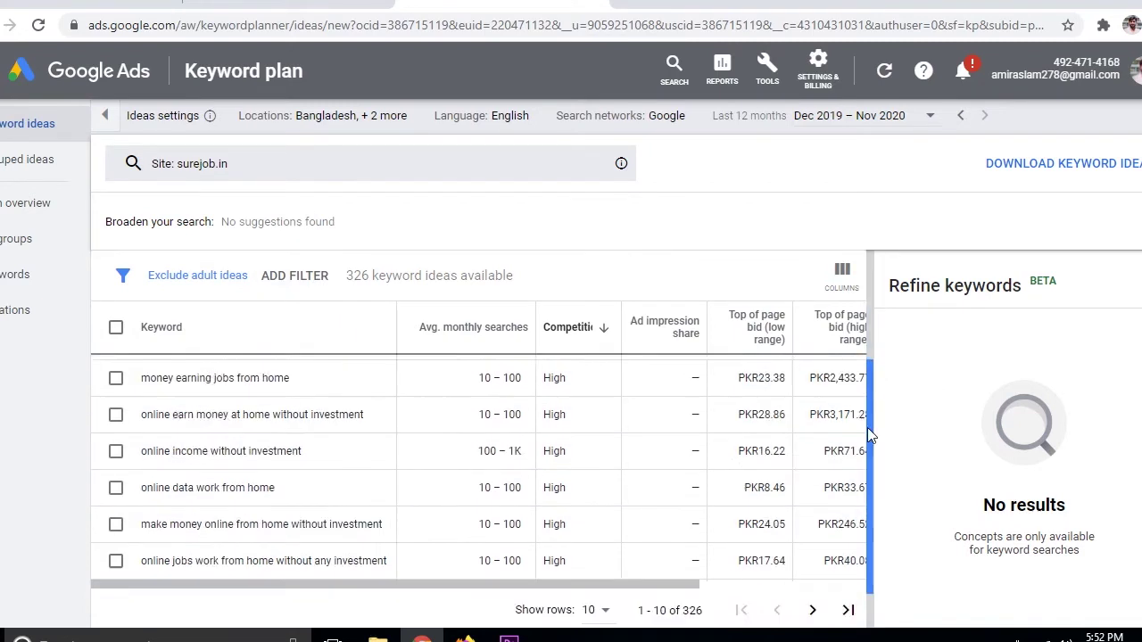
scroll(867, 427, "up", 2)
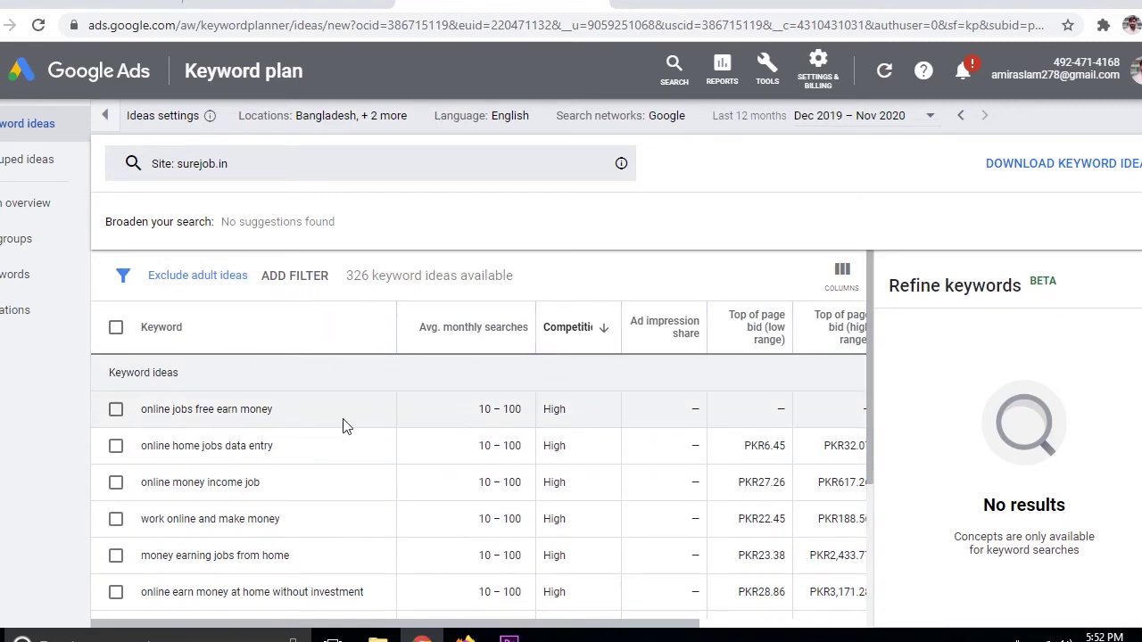
left_click(1096, 175)
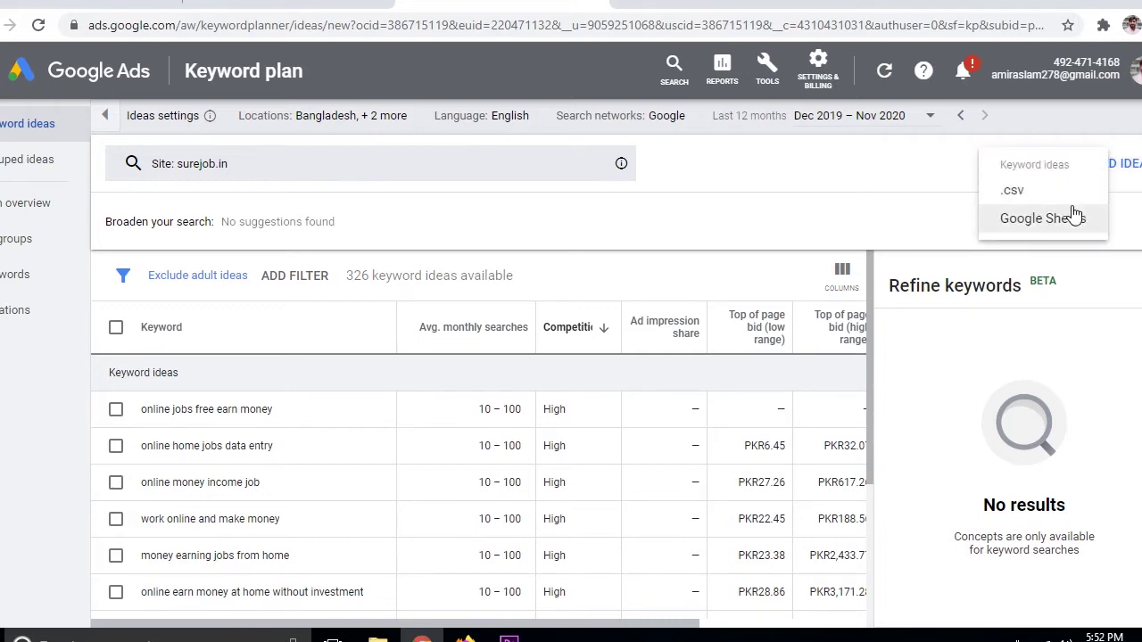
left_click(1023, 193)
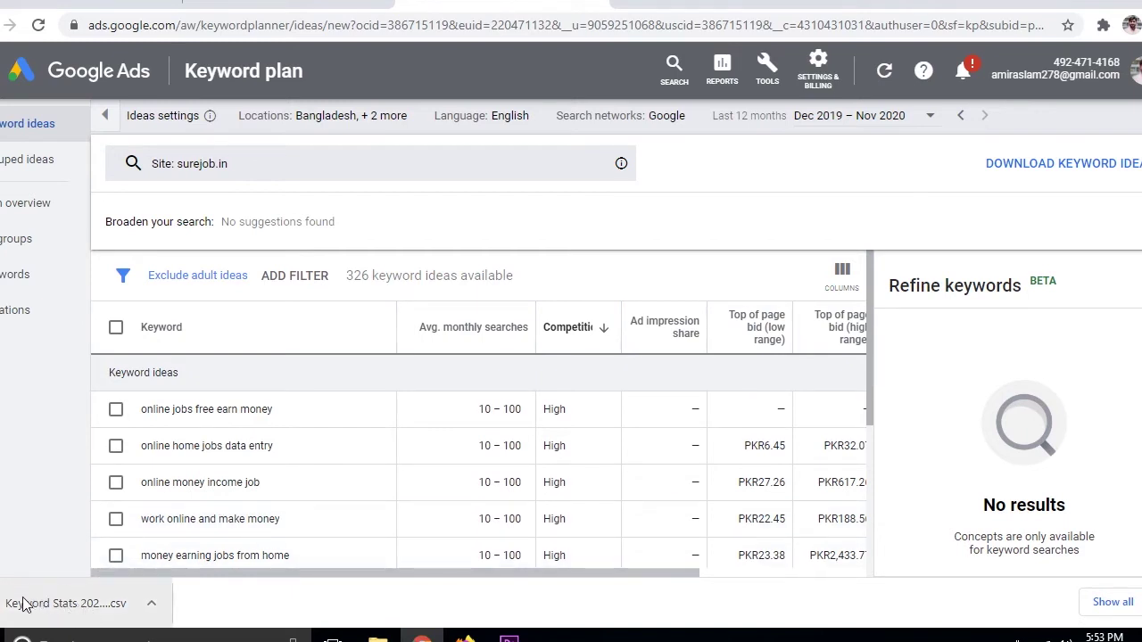
Open the downloaded Keyword Stats .csv file in Excel, widen column A to fit the keywords, and look through the list
left_click(110, 610)
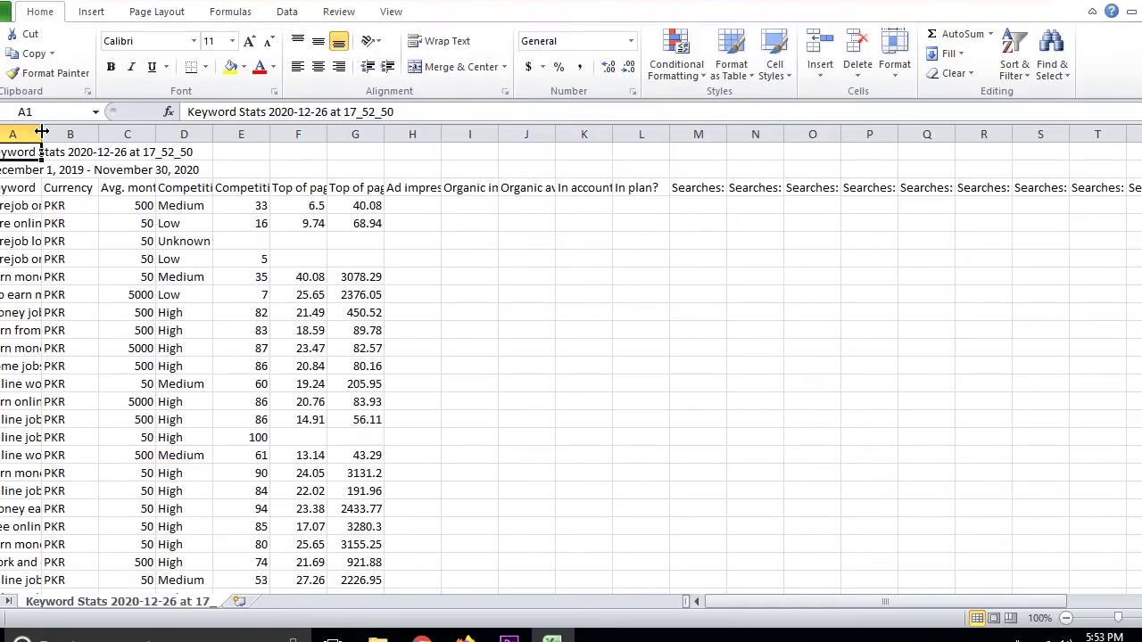
left_click_drag(42, 132, 435, 156)
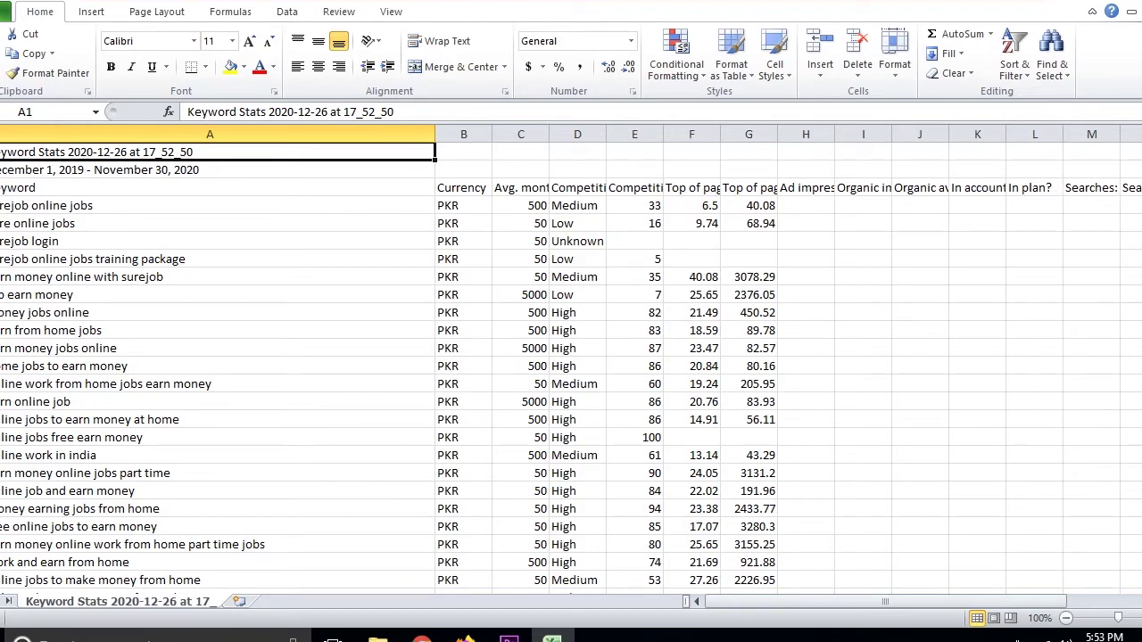
left_click_drag(1138, 157, 1137, 170)
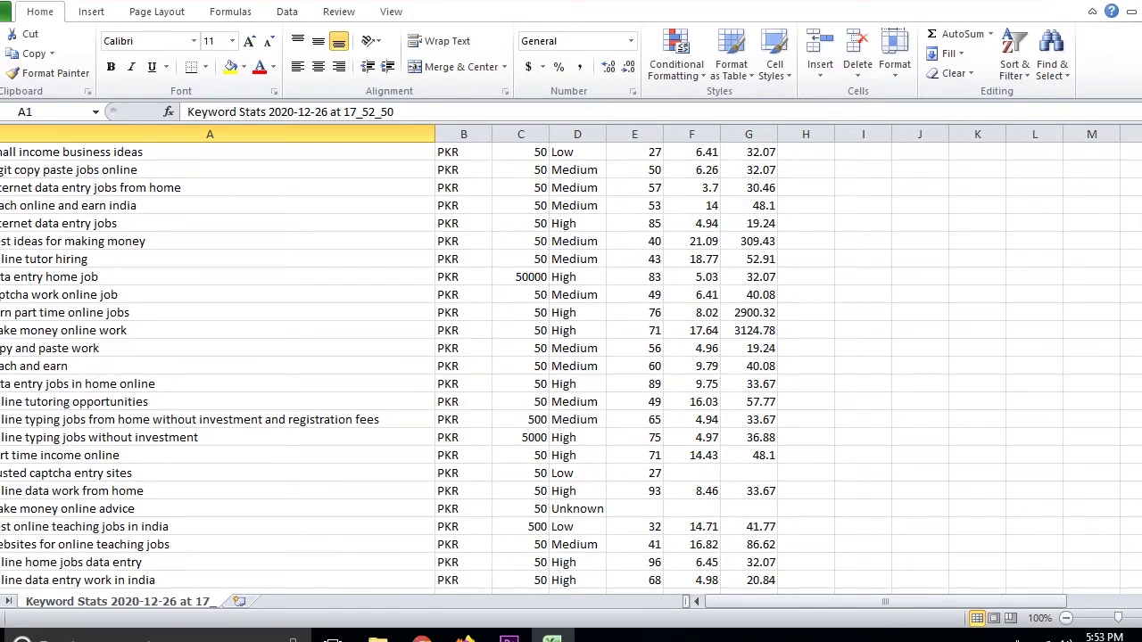
scroll(570, 366, "up", 20)
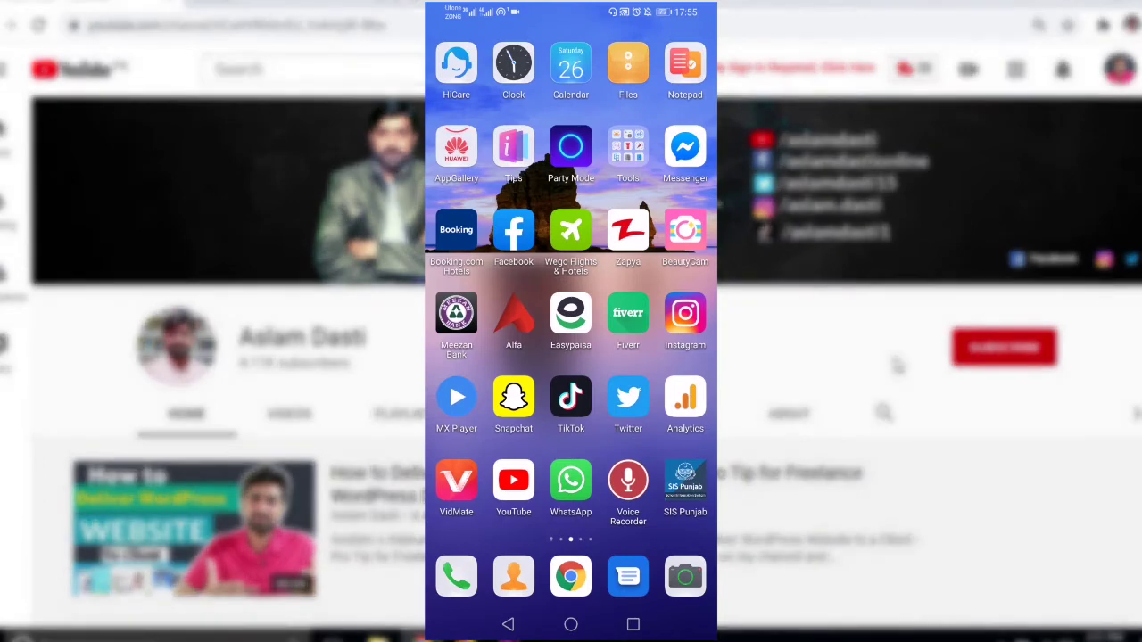
In Chrome on the phone, search Google for "google keyword planner" and open Keyword Planner, declining the Google Ads mobile app offer
left_click(570, 575)
left_click(571, 242)
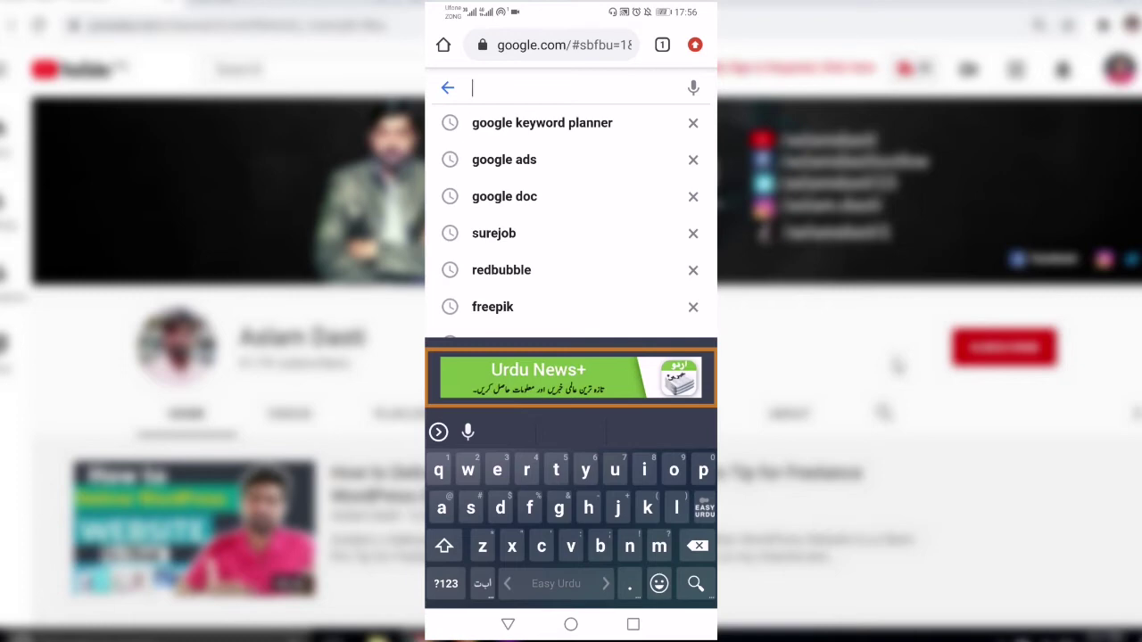
left_click(542, 123)
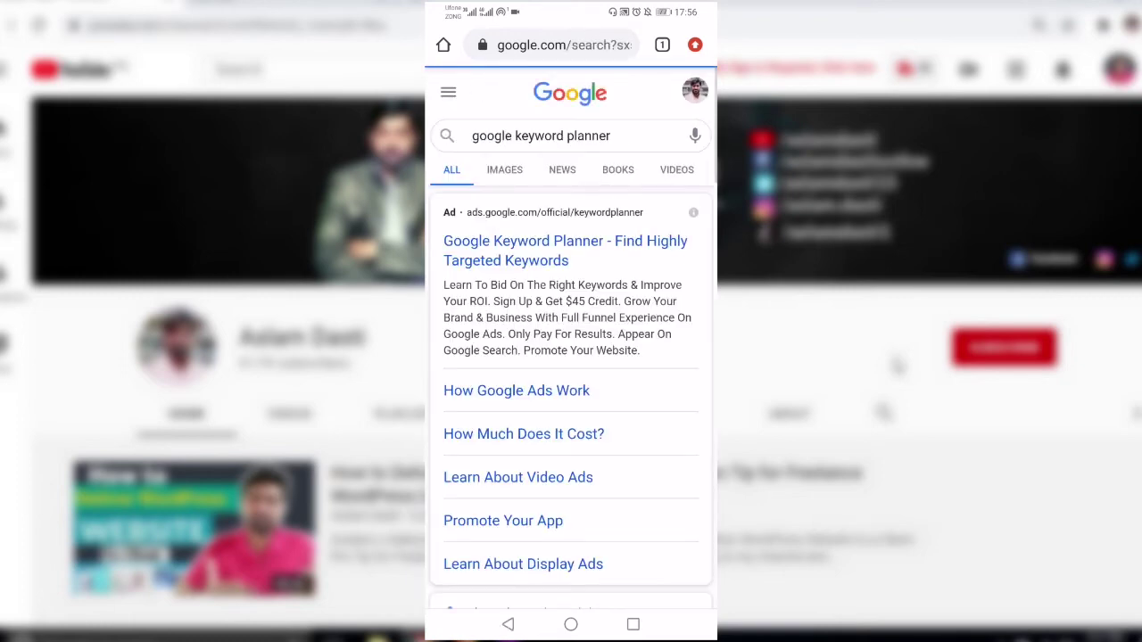
scroll(570, 357, "down", 5)
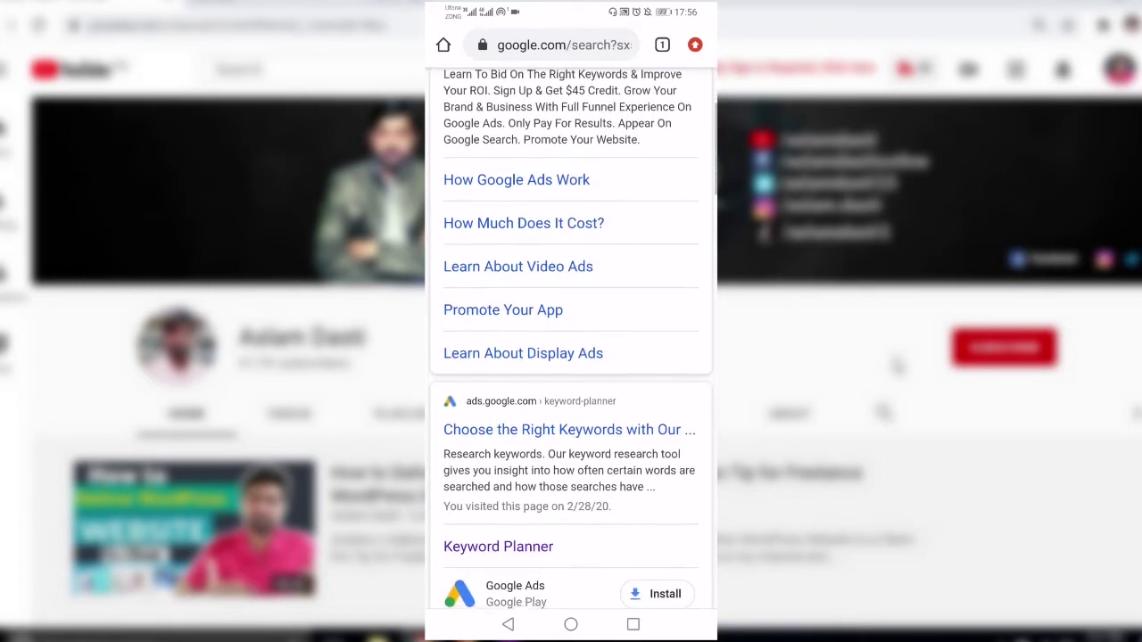
scroll(571, 357, "down", 3)
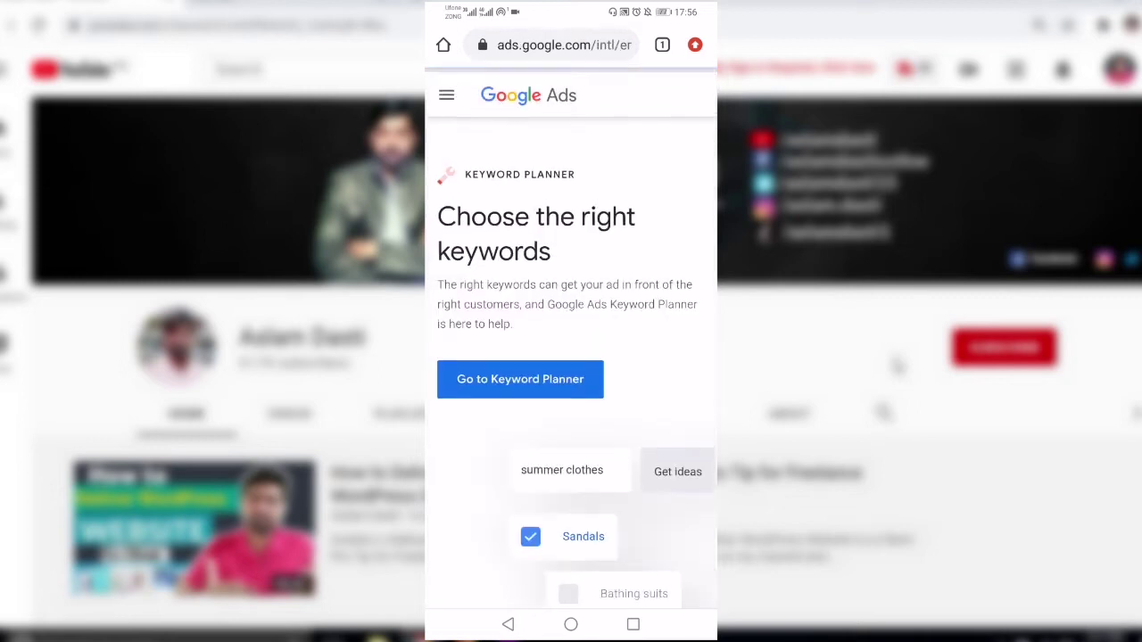
scroll(570, 357, "down", 2)
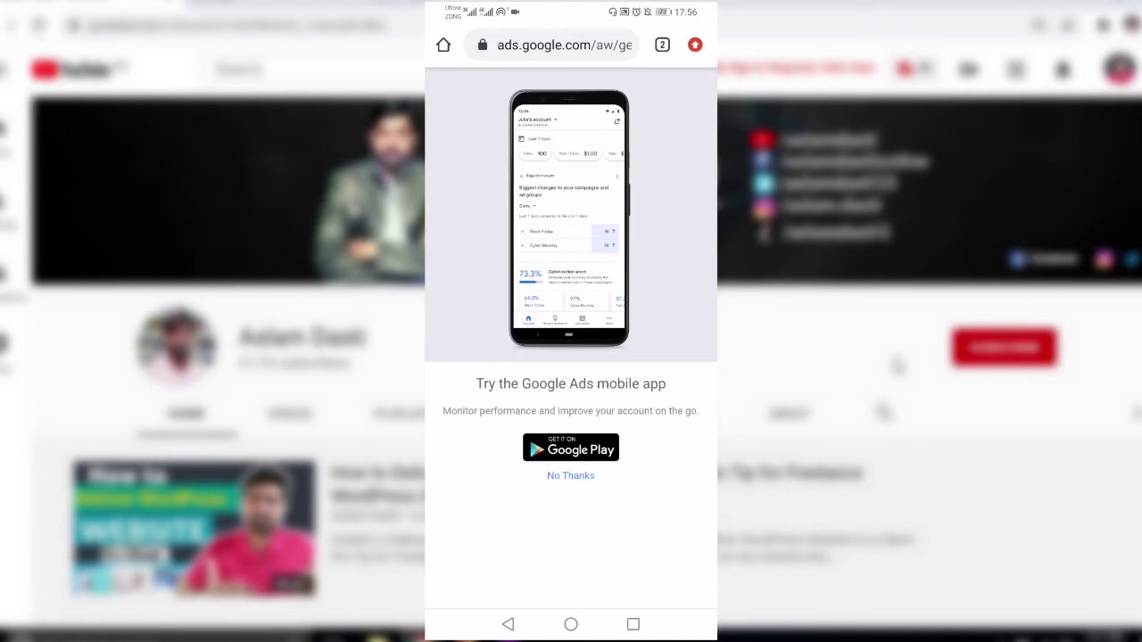
left_click(570, 476)
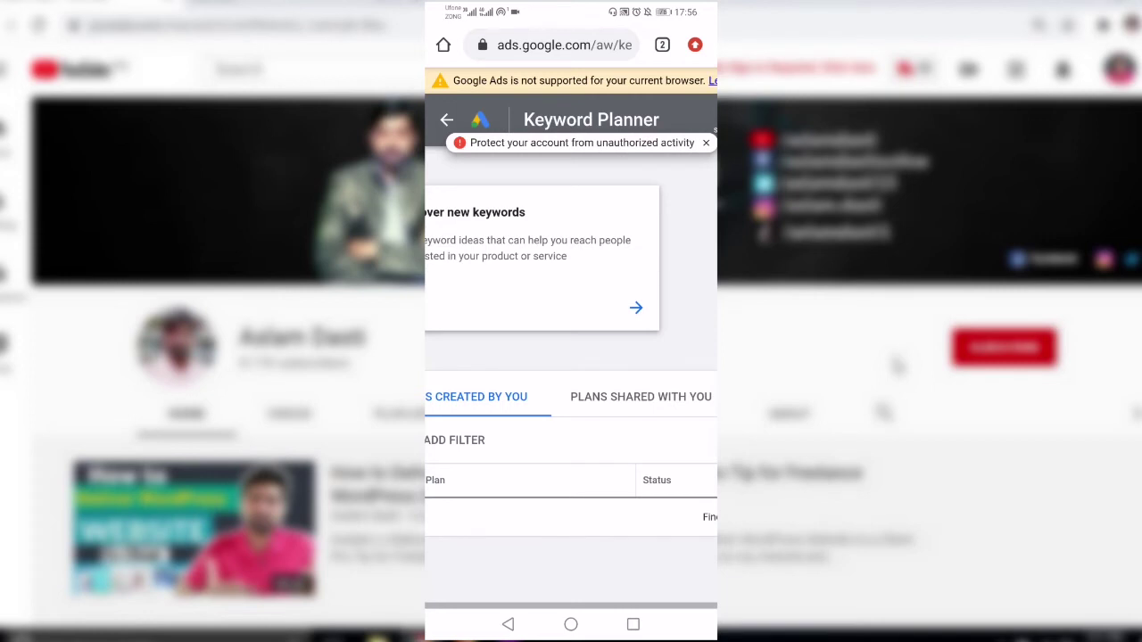
Switch the Keyword Planner page to the desktop site version in the mobile browser
scroll(570, 356, "right", 3)
scroll(571, 357, "left", 1)
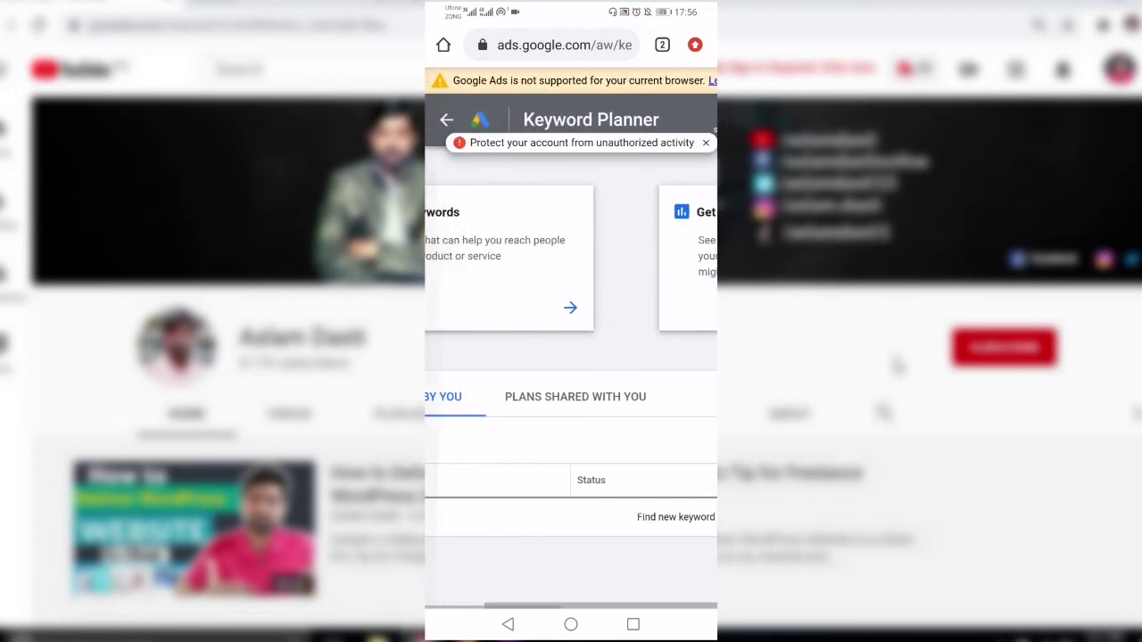
scroll(571, 357, "left", 1)
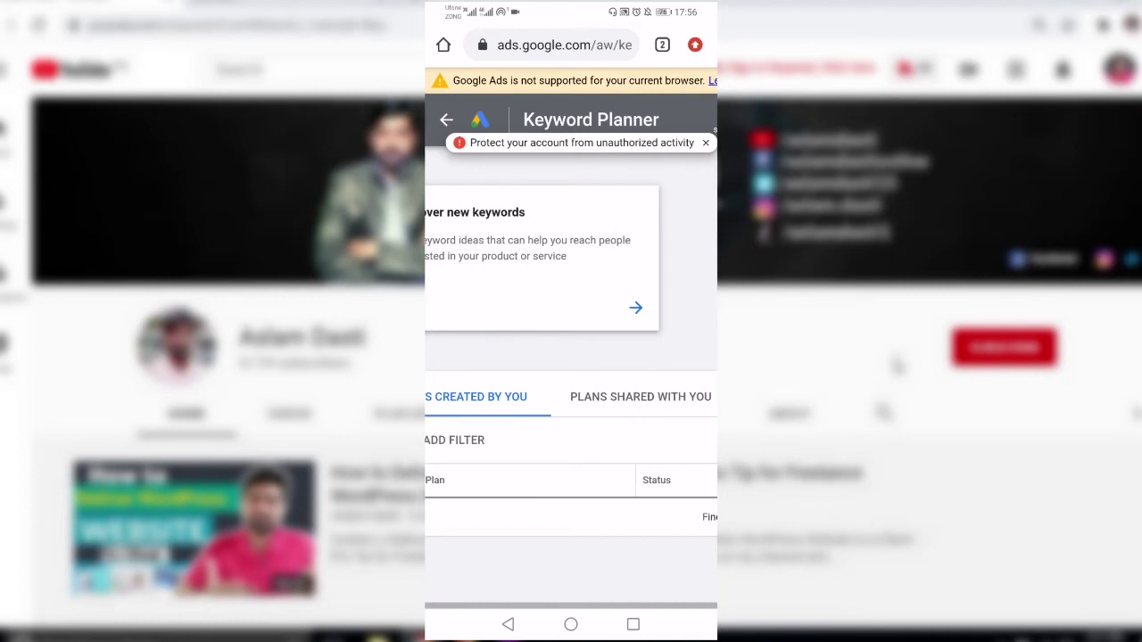
scroll(570, 267, "right", 1)
scroll(571, 268, "left", 1)
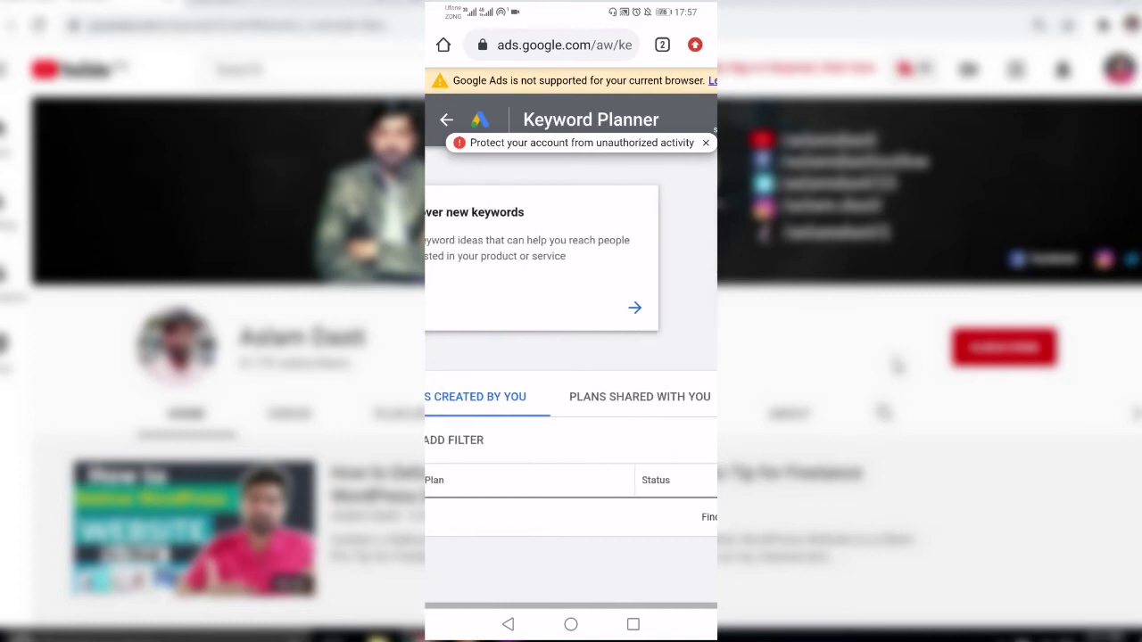
left_click(695, 44)
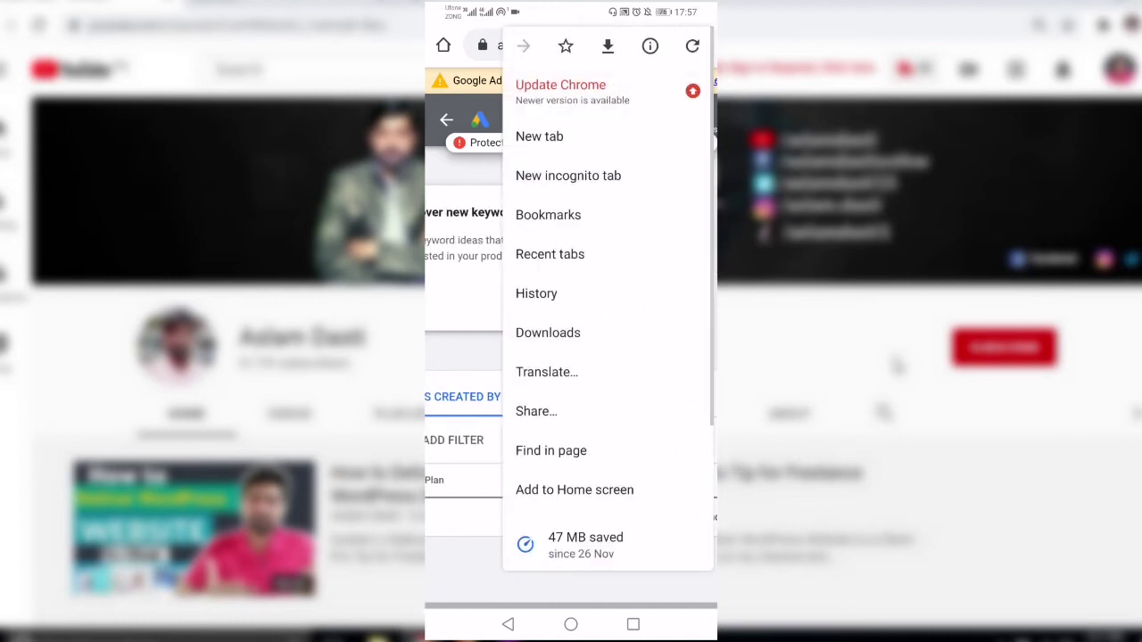
scroll(607, 294, "down", 3)
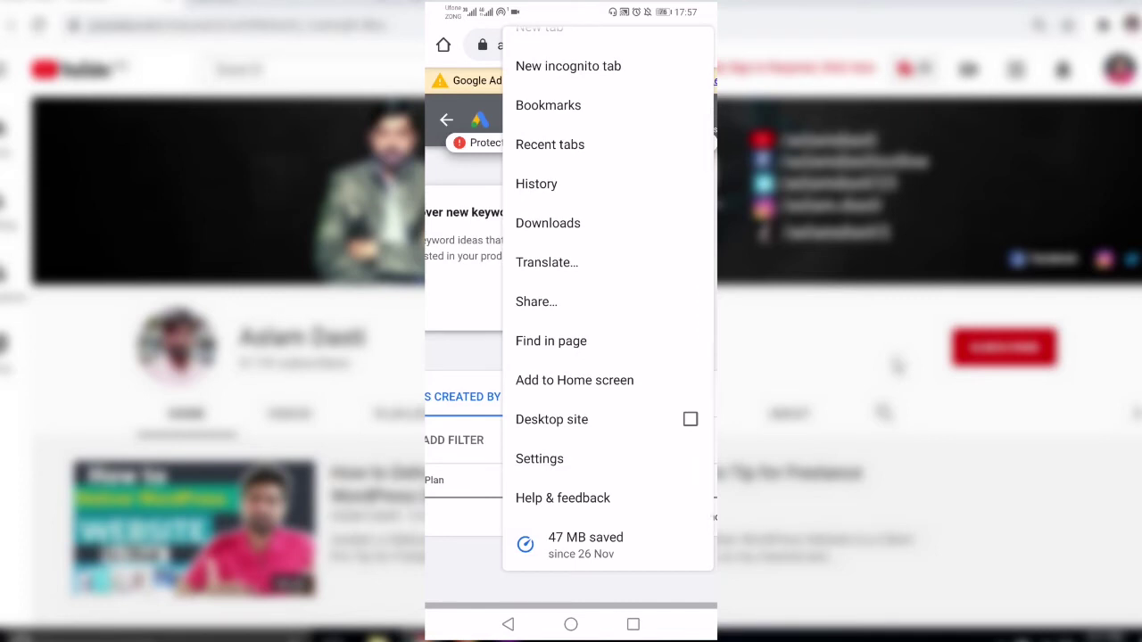
left_click(606, 419)
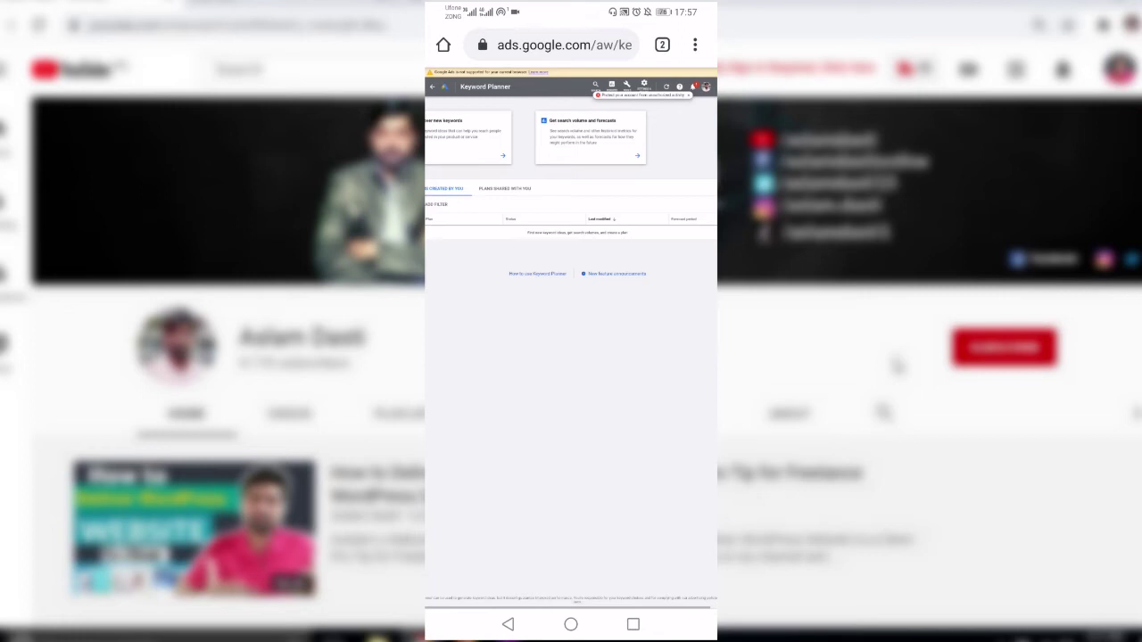
Start a new keyword discovery based on a website and enter Surejob.in as the domain
left_click(468, 136)
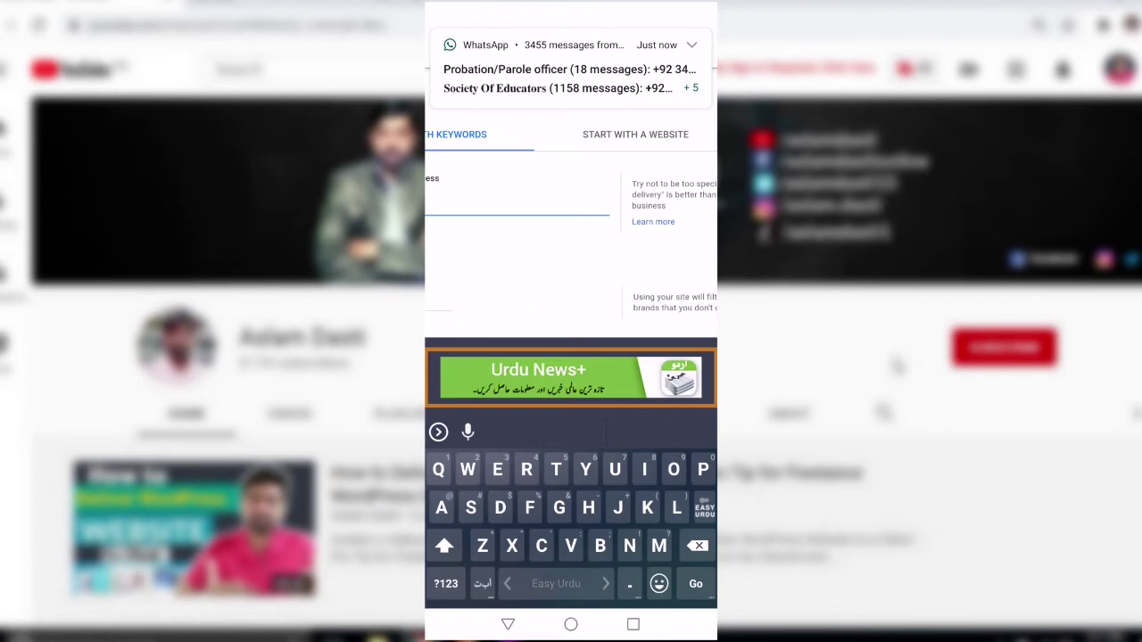
type("Sur")
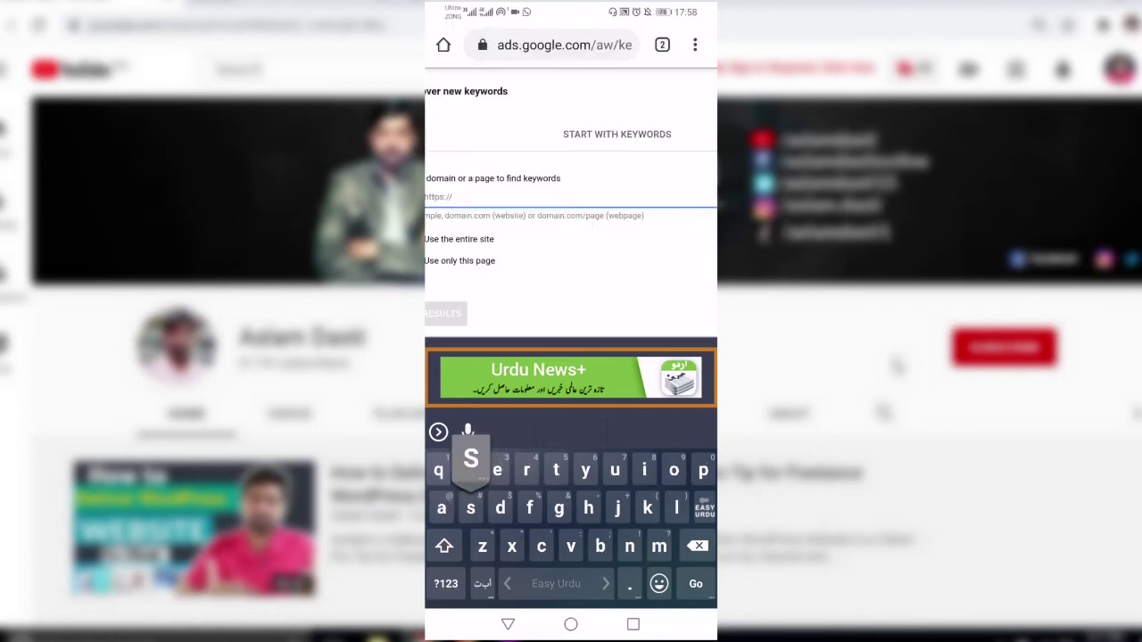
type("e")
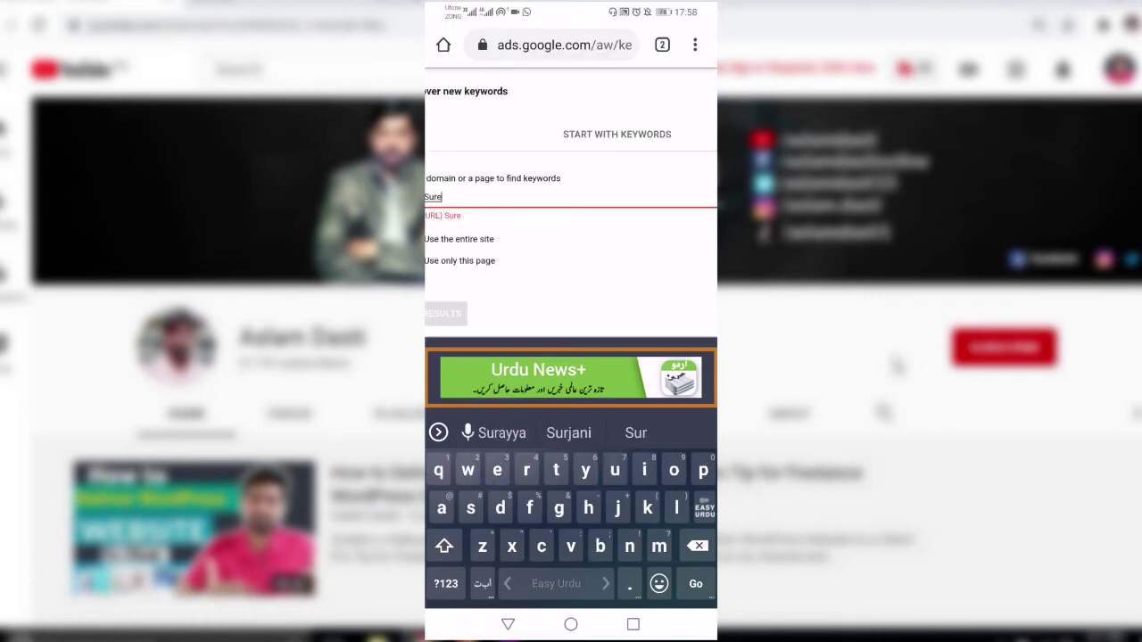
type("job.in")
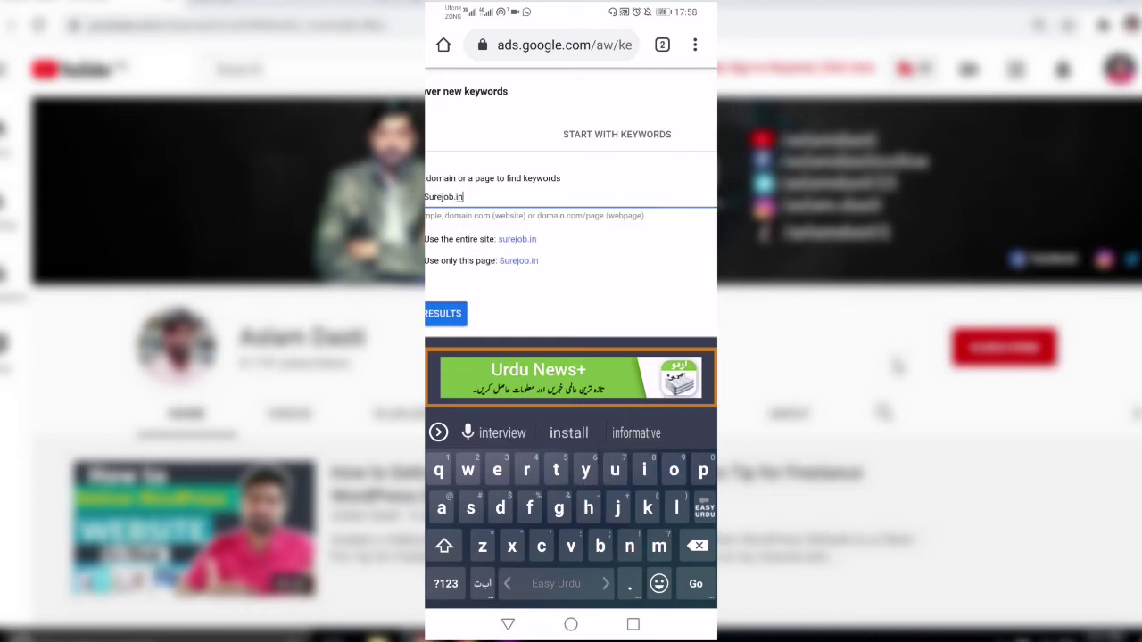
Open the location settings of the keyword discovery and add India to the targeted locations
scroll(571, 206, "right", 5)
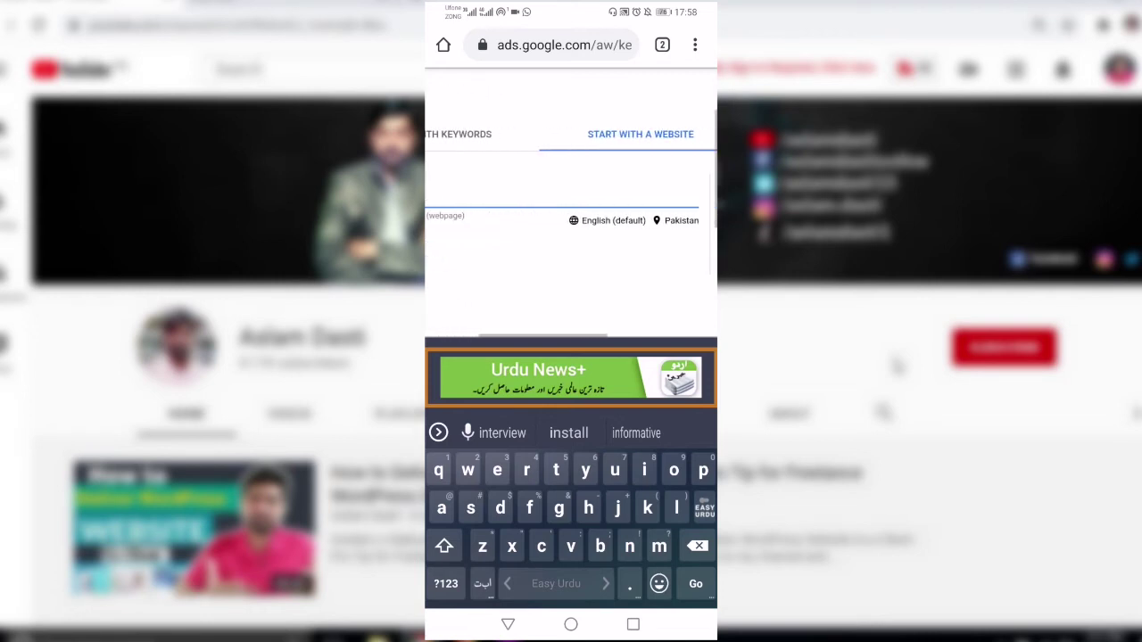
scroll(571, 178, "right", 2)
left_click(634, 220)
left_click(499, 167)
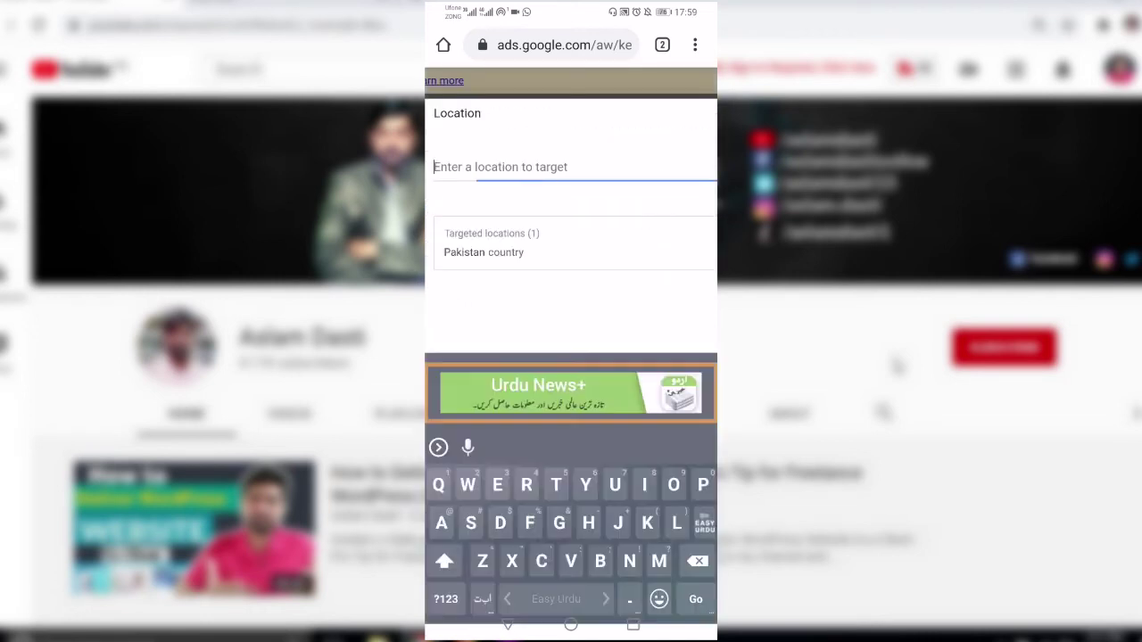
type("In")
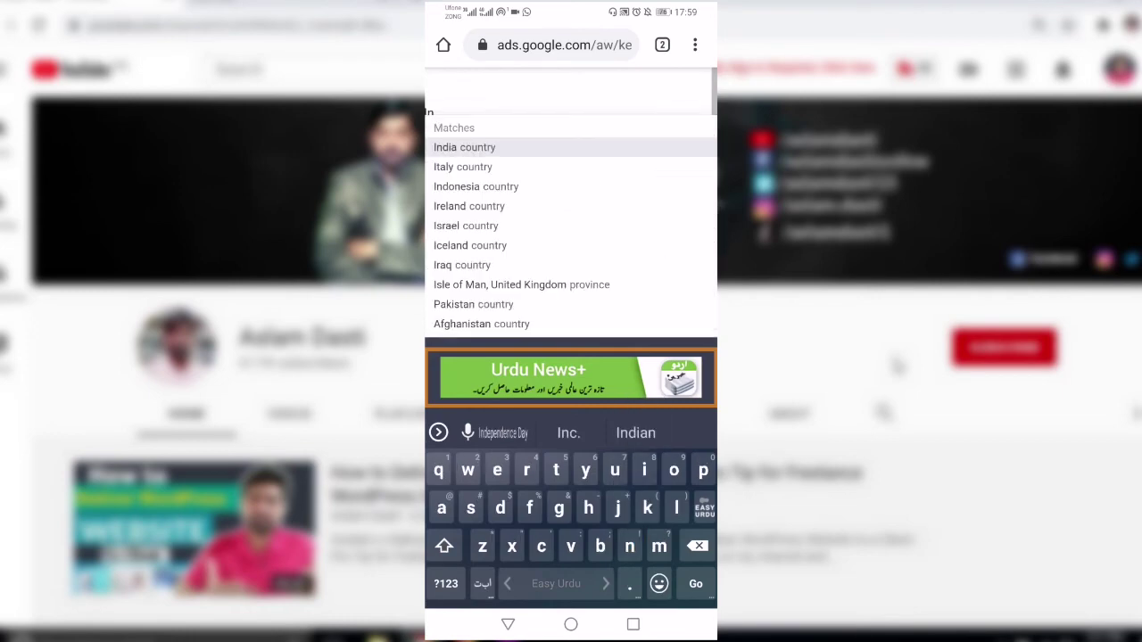
type("d")
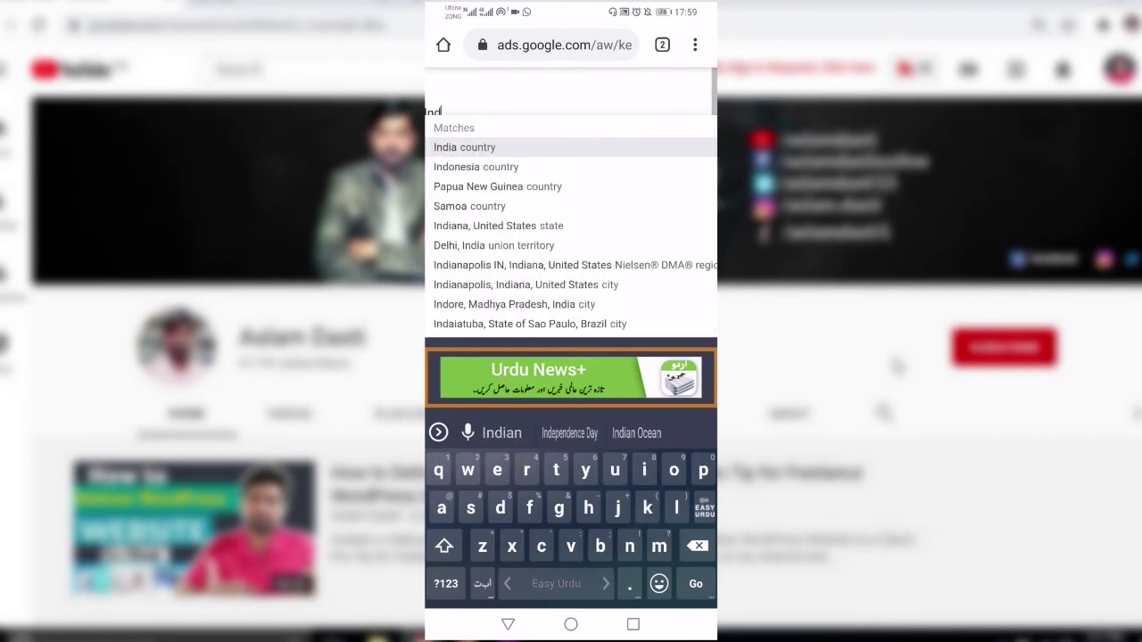
left_click(464, 148)
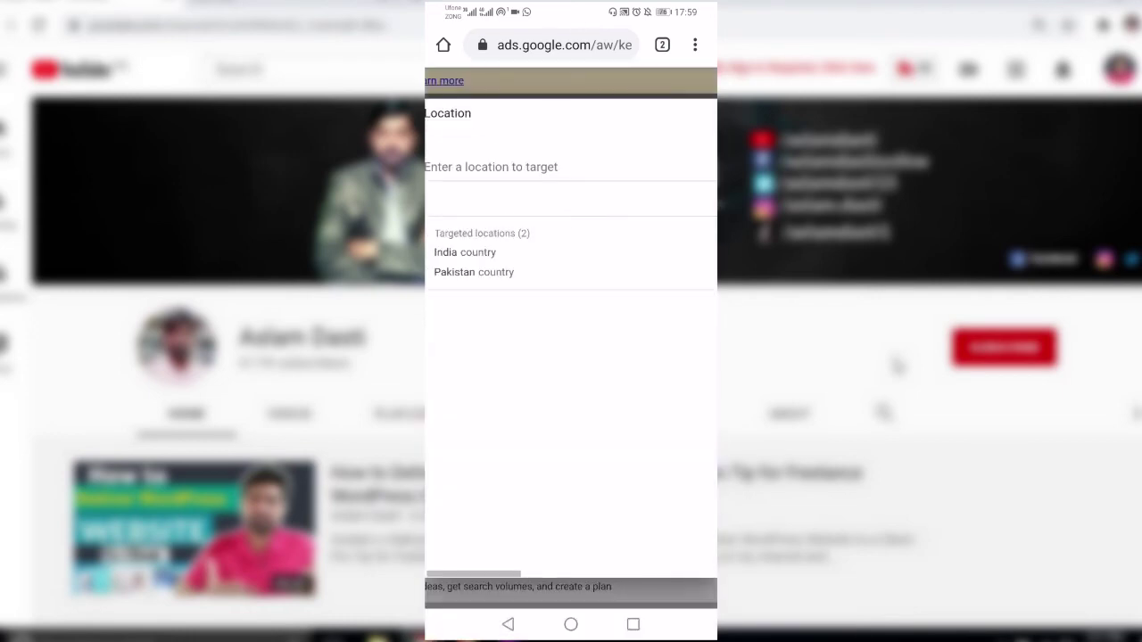
Add Bangladesh to the targeted locations and save the location settings
left_click(499, 167)
type("Ban")
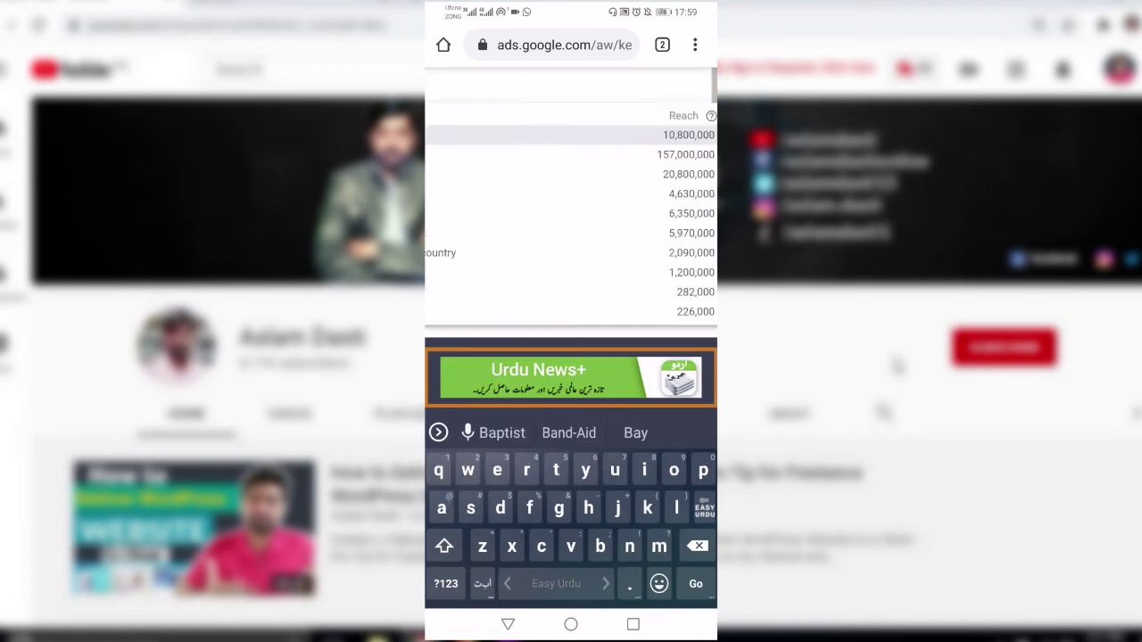
type("g")
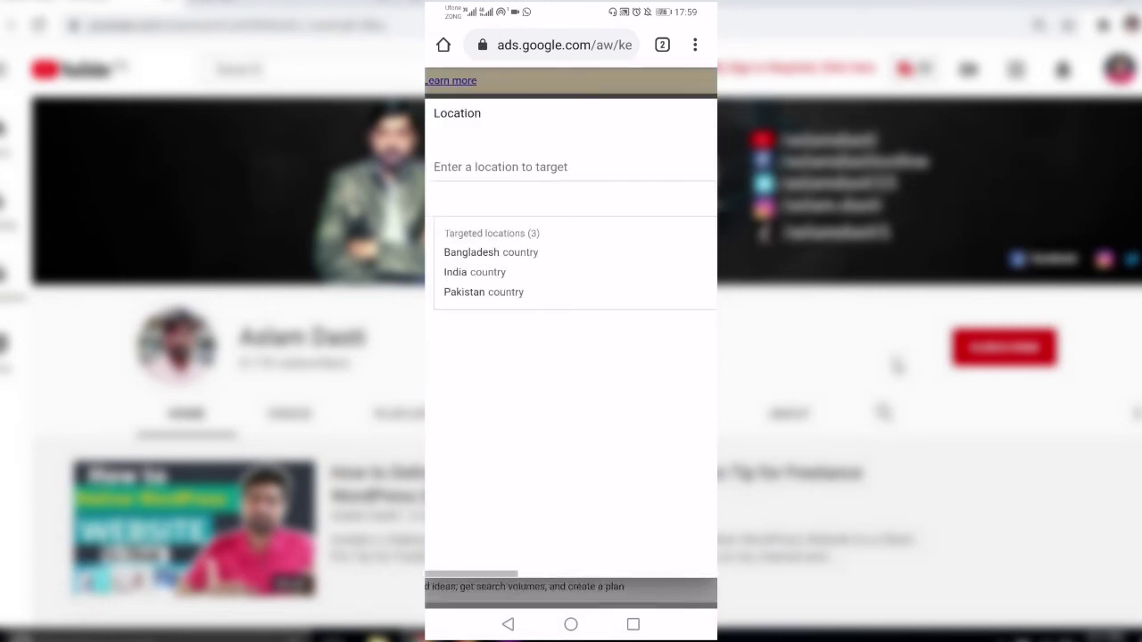
scroll(570, 267, "right", 5)
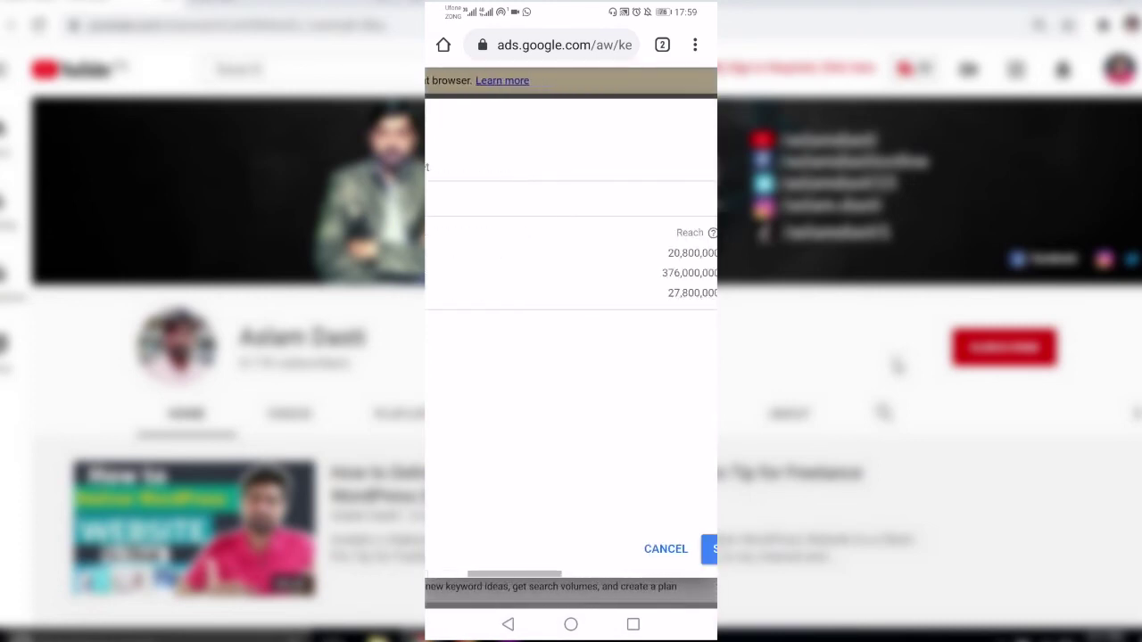
scroll(571, 339, "right", 2)
left_click(628, 549)
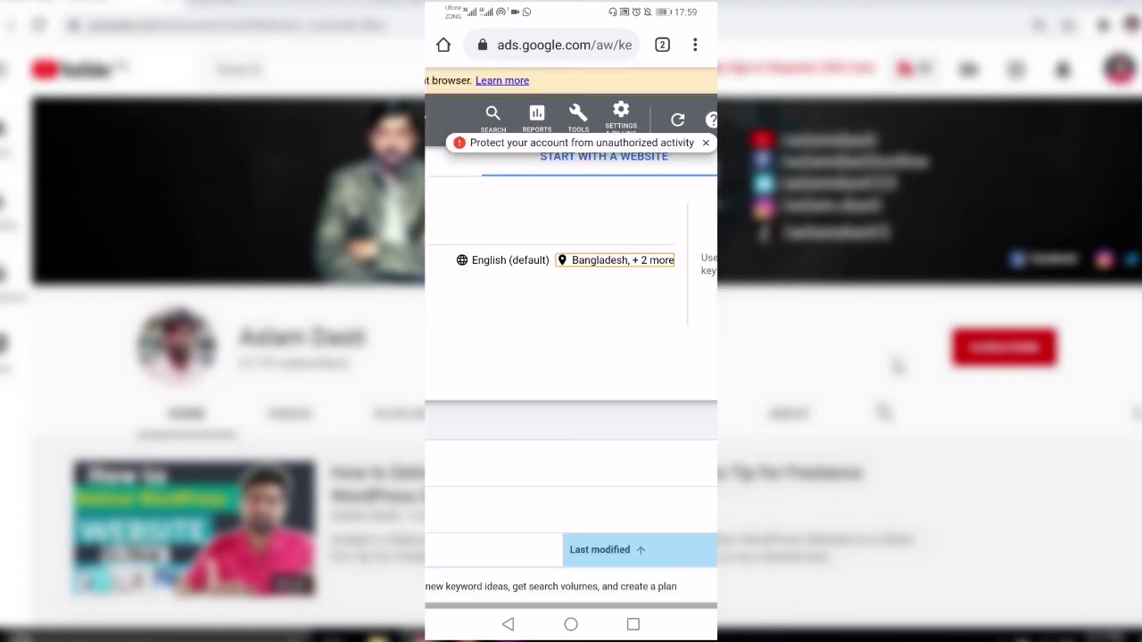
Get the keyword ideas for the Surejob.in site and look through the results table
scroll(571, 357, "left", 2)
scroll(571, 356, "left", 3)
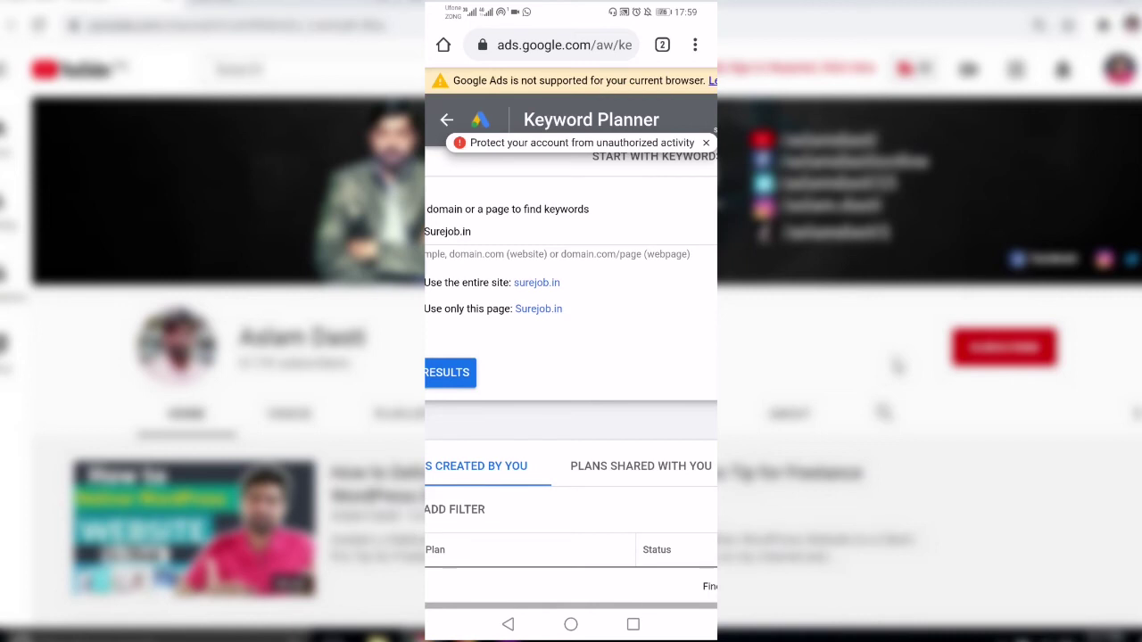
left_click(450, 372)
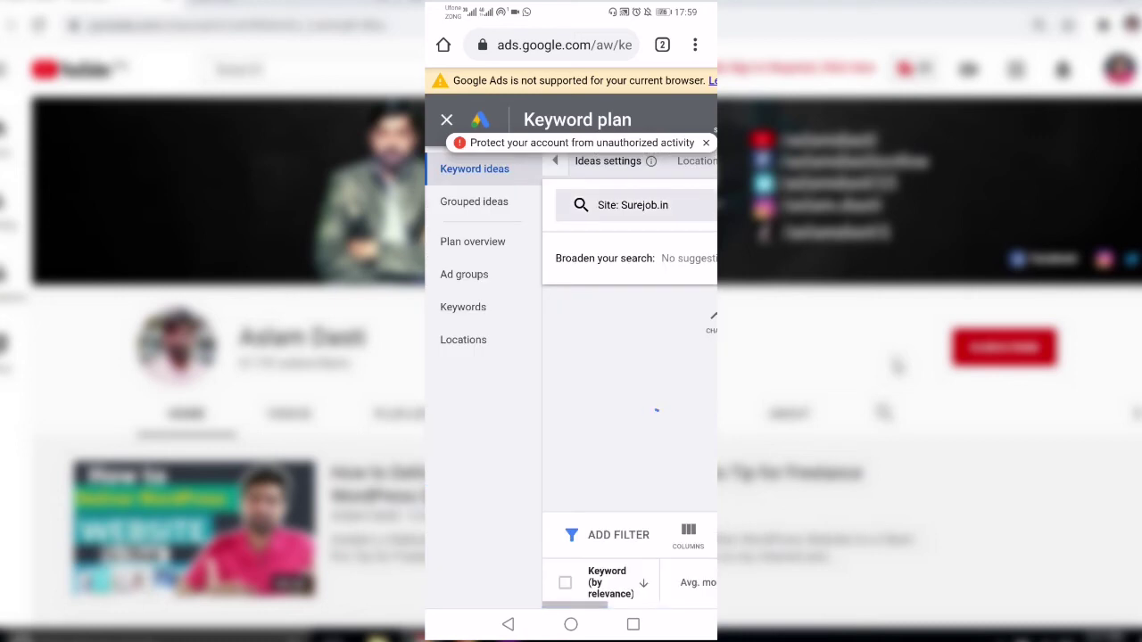
scroll(571, 357, "right", 3)
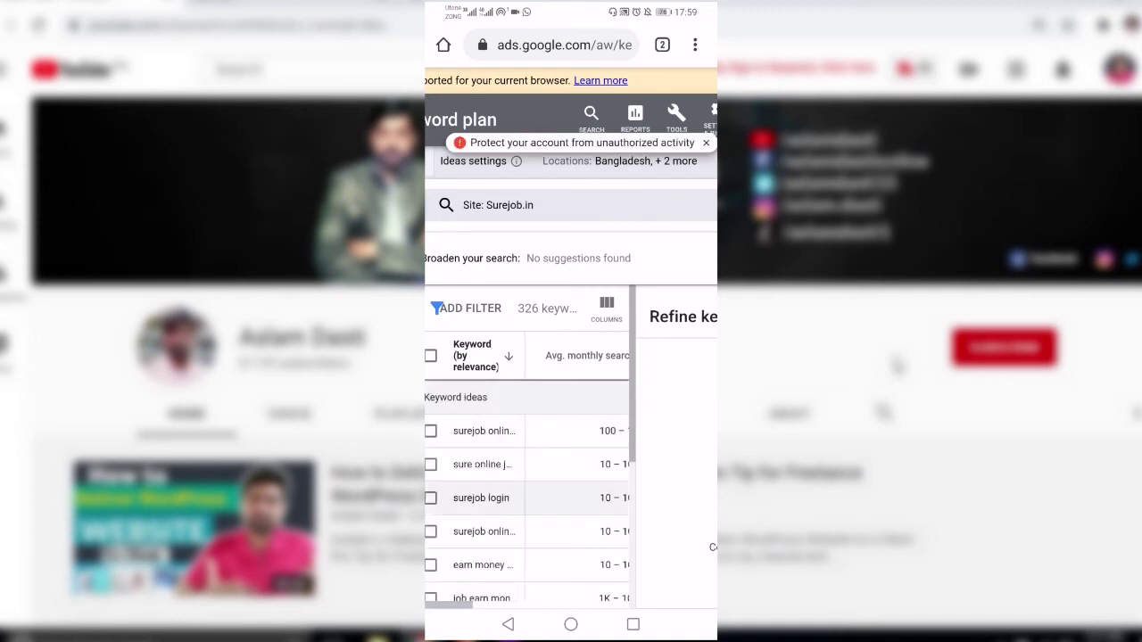
scroll(531, 478, "down", 5)
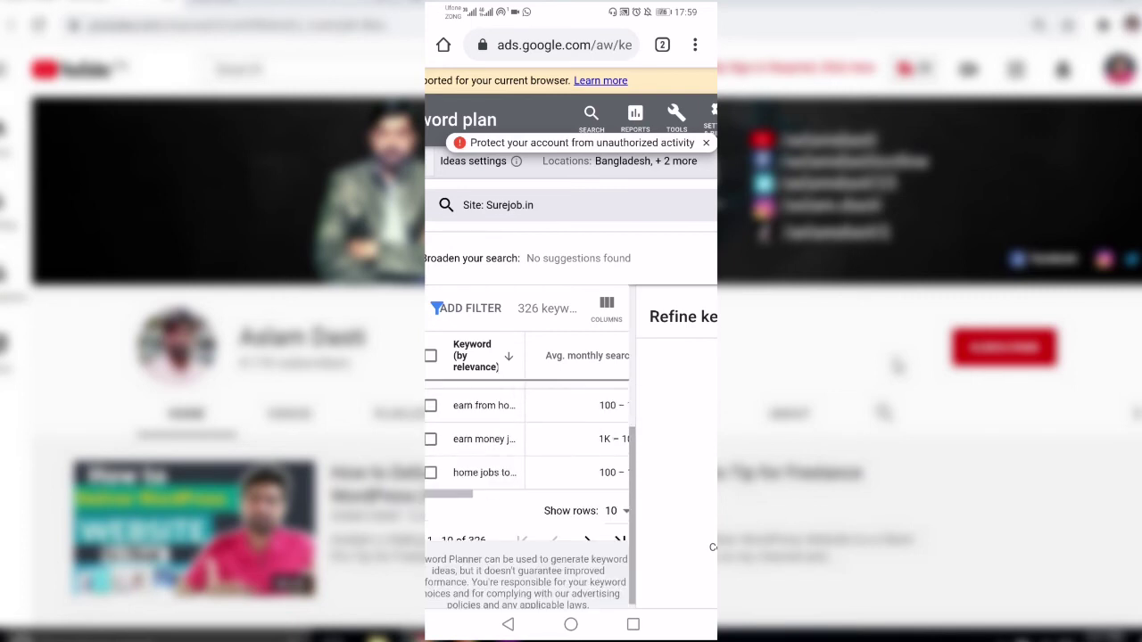
scroll(571, 446, "right", 3)
scroll(570, 446, "right", 2)
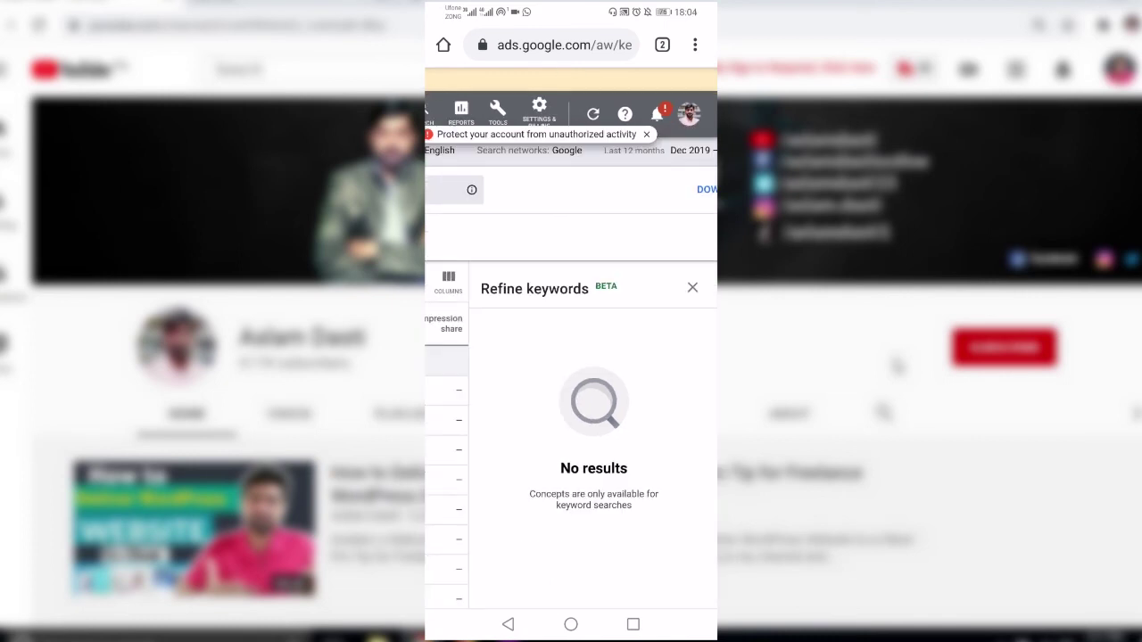
scroll(571, 446, "right", 2)
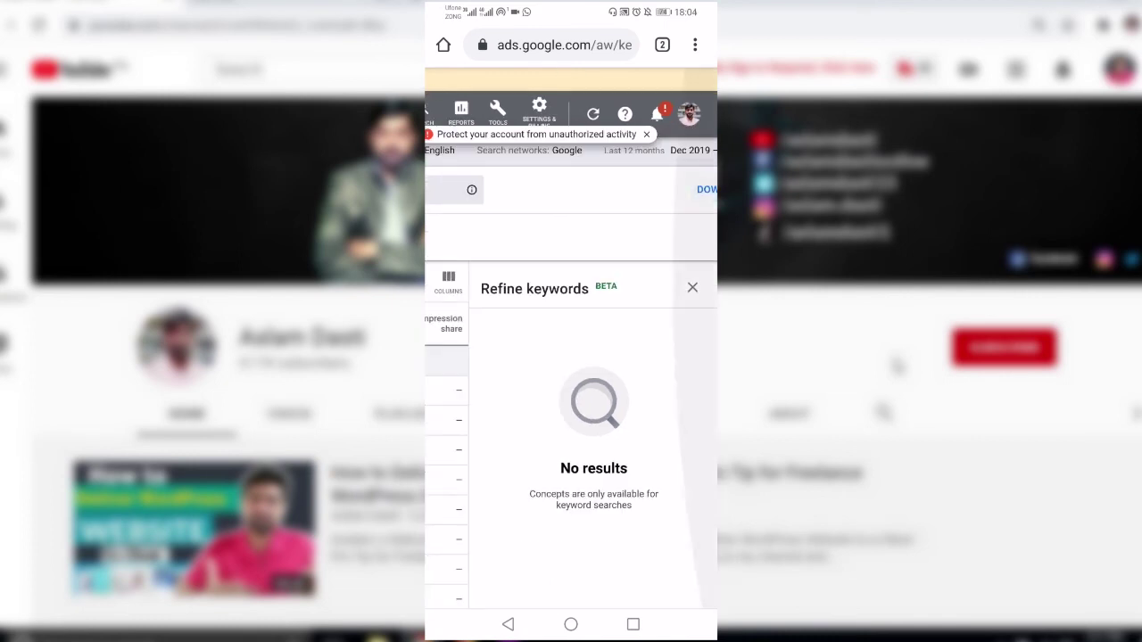
Download the keyword ideas for the Surejob.in site as a .csv file
left_click(707, 189)
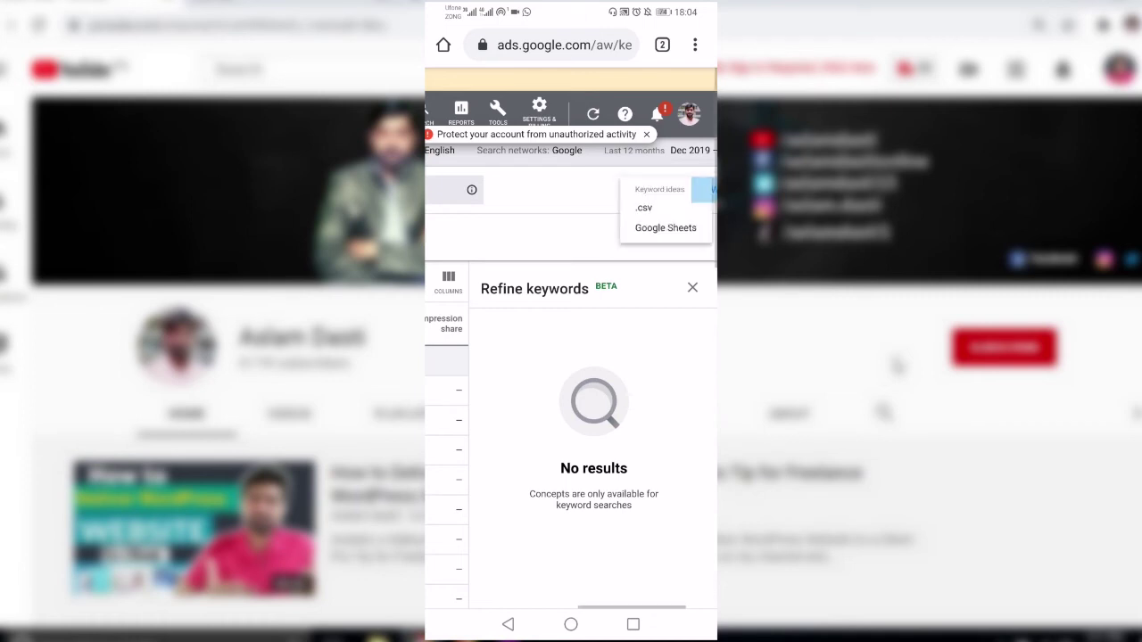
scroll(593, 446, "right", 2)
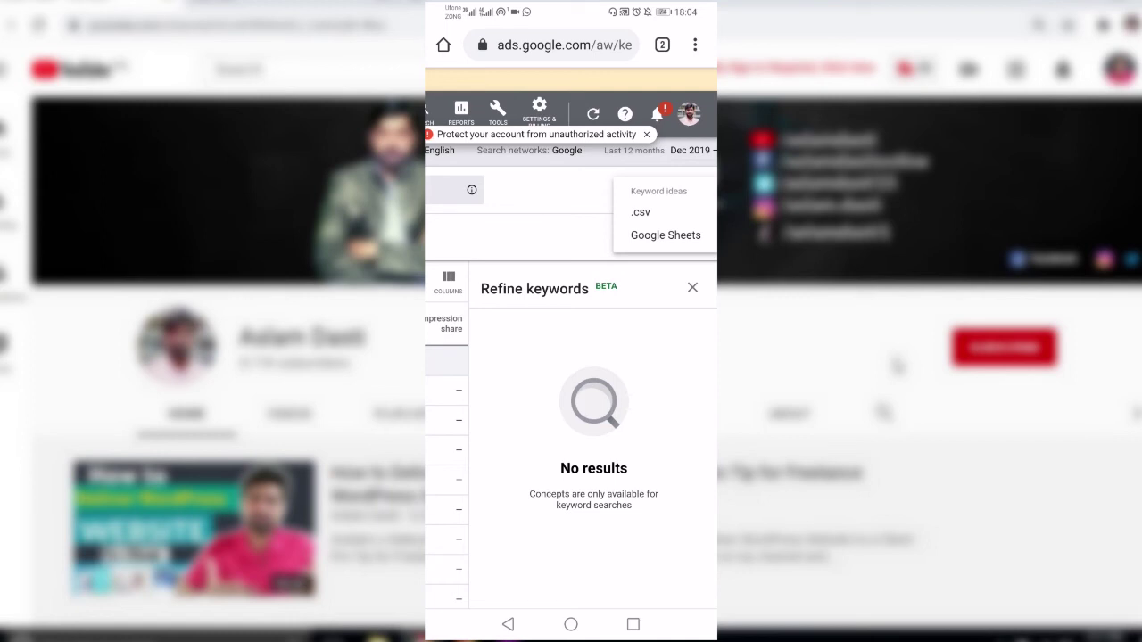
left_click(641, 212)
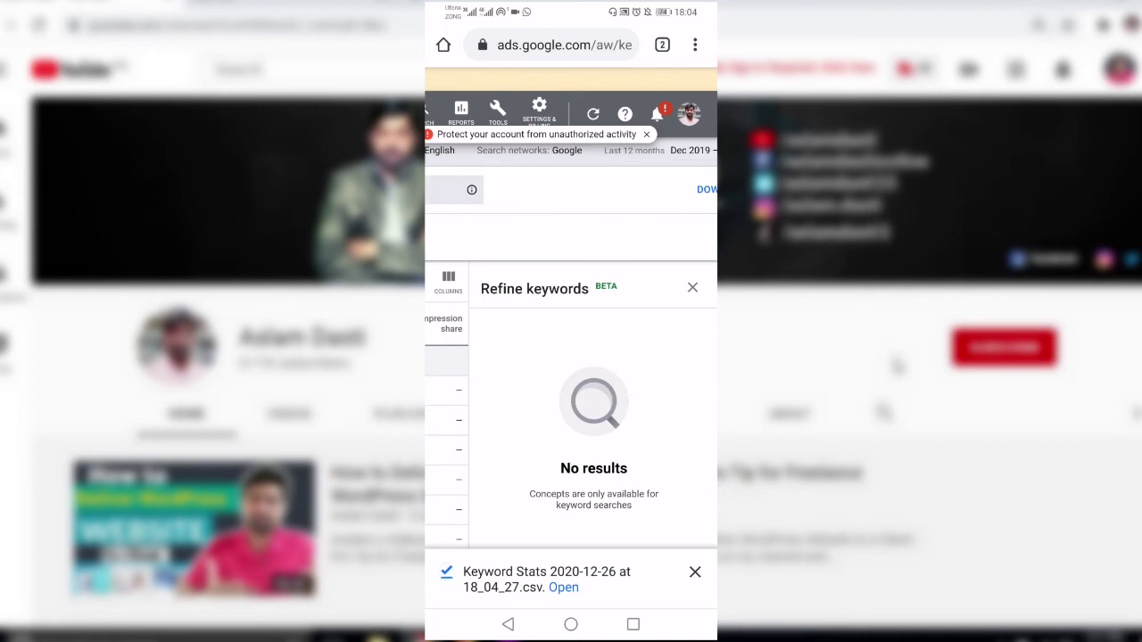
Open the downloaded keyword stats file in Google Sheets, dismiss the app update, and examine the keywords with their monthly searches and competition
left_click(562, 586)
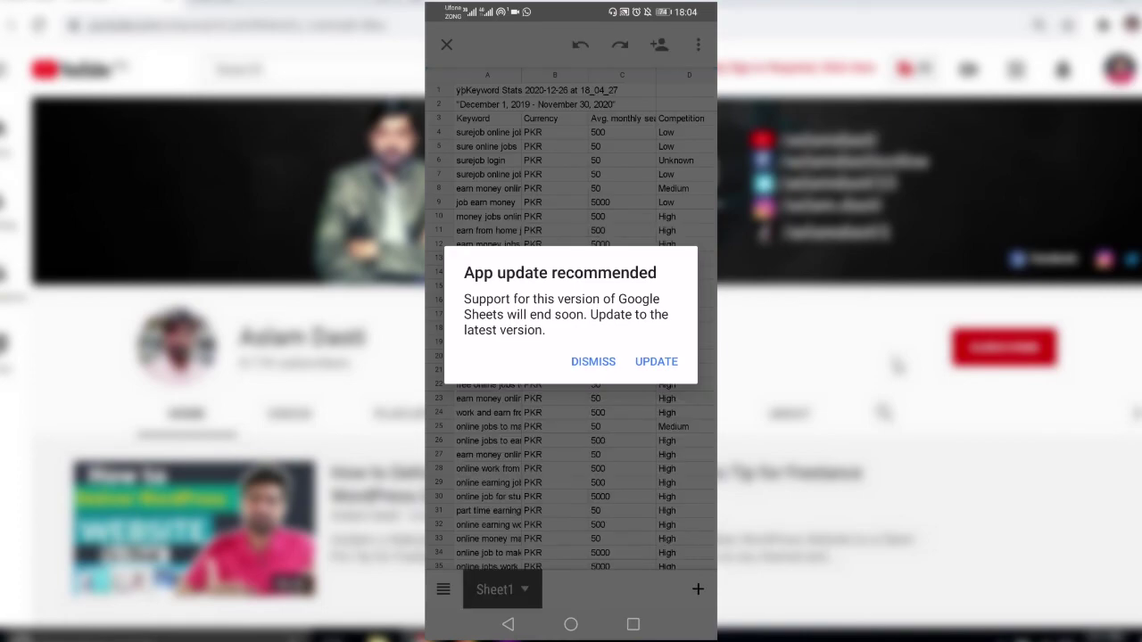
key("Escape")
scroll(570, 321, "right", 5)
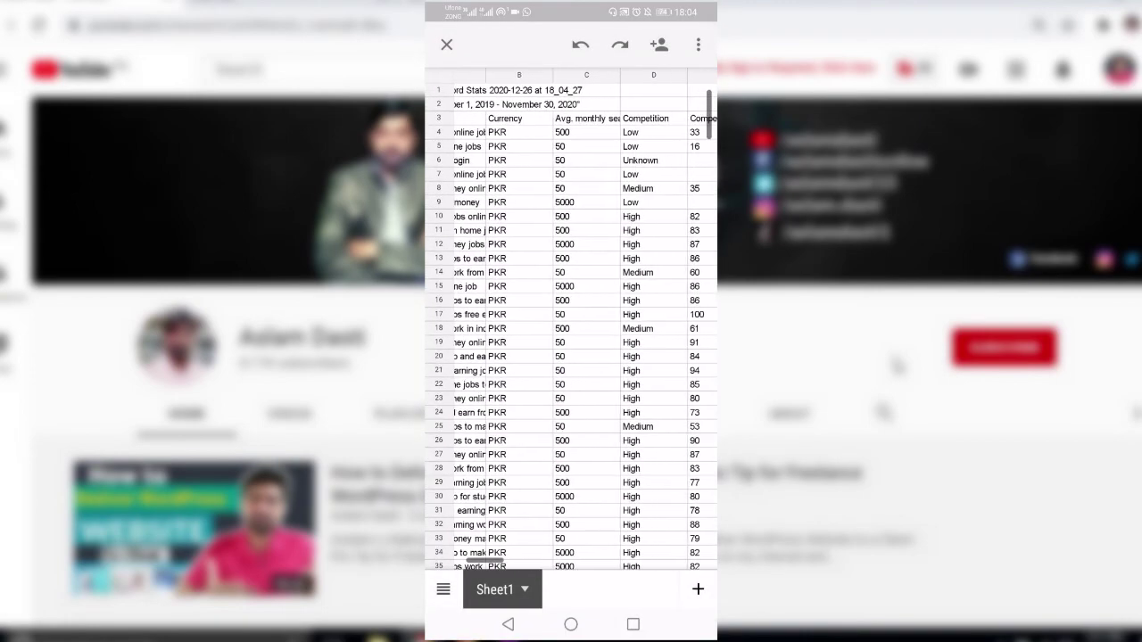
scroll(571, 321, "left", 5)
scroll(571, 321, "down", 20)
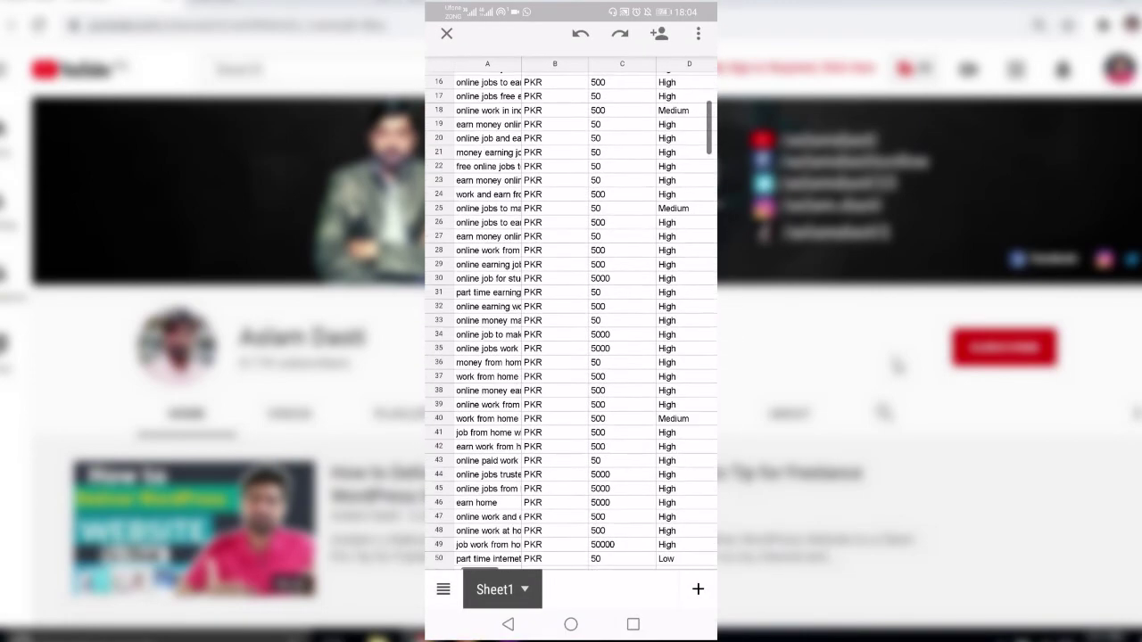
scroll(570, 321, "down", 20)
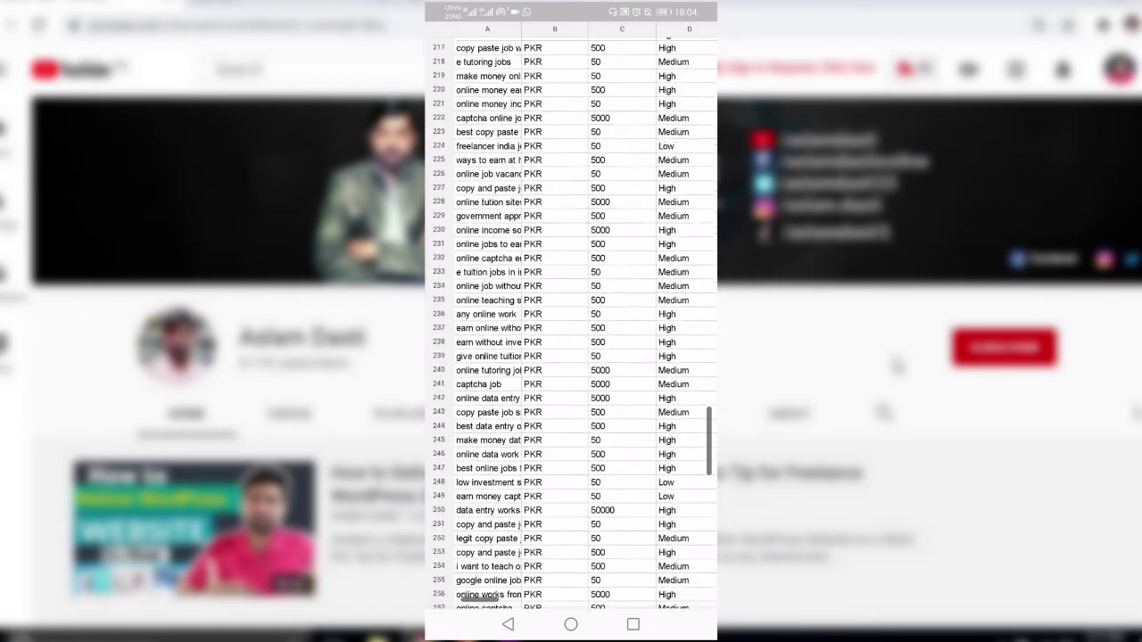
scroll(571, 321, "up", 20)
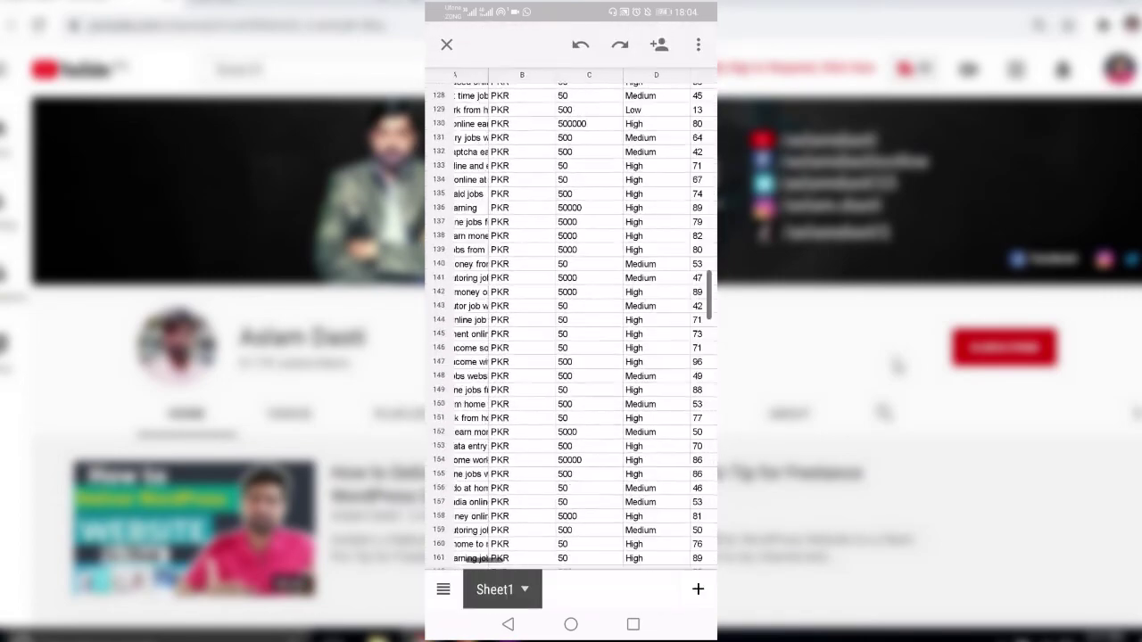
scroll(571, 321, "up", 15)
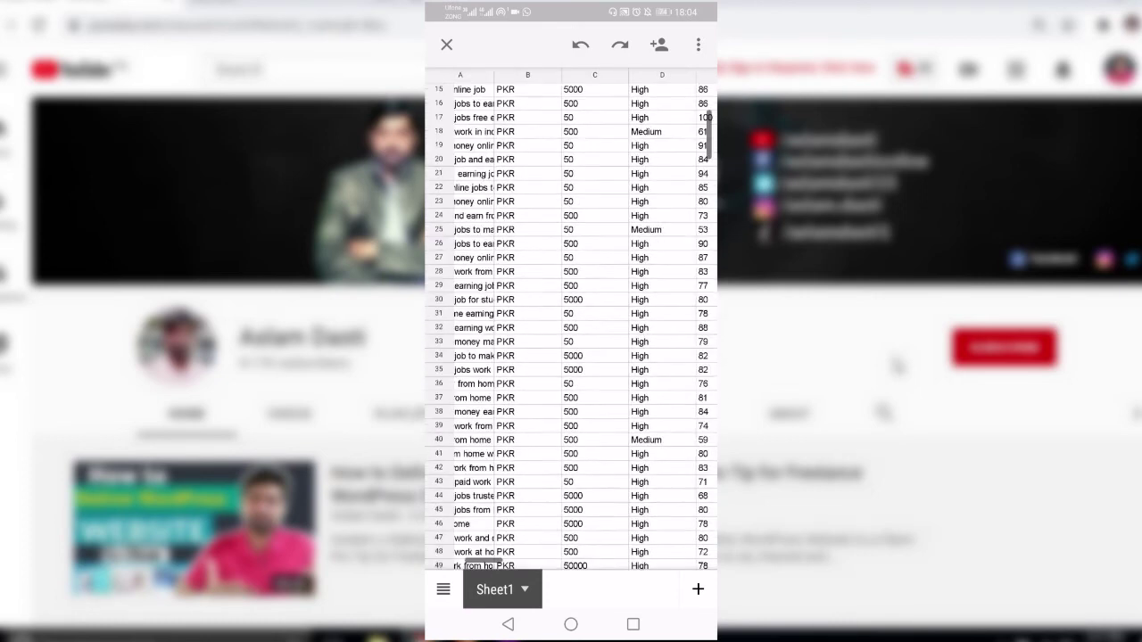